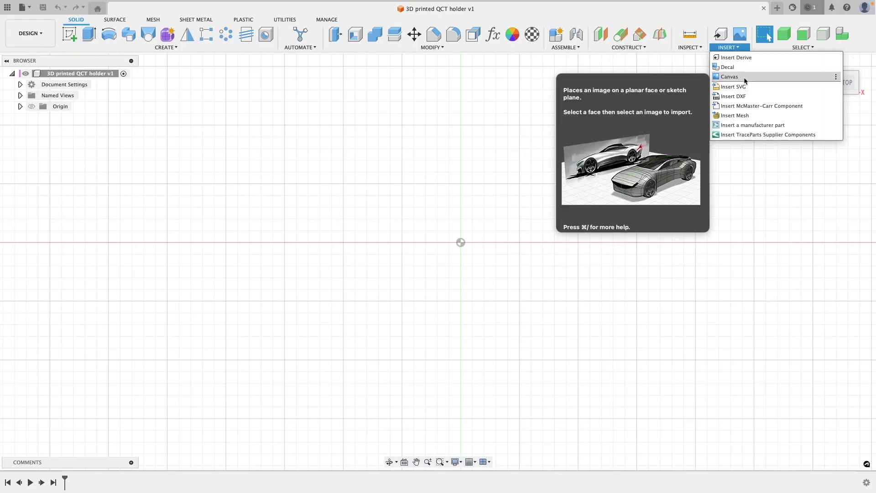
Insert image0.png from the computer as a canvas on the square face at the origin
click(729, 77)
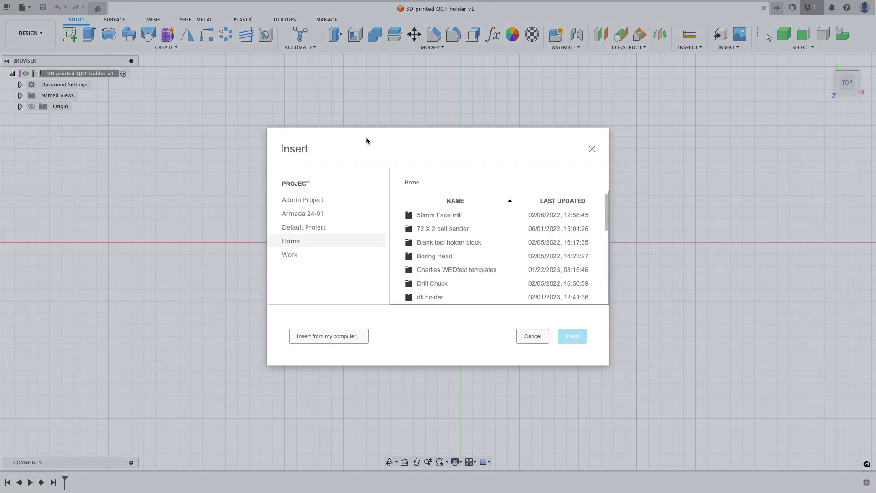
click(326, 336)
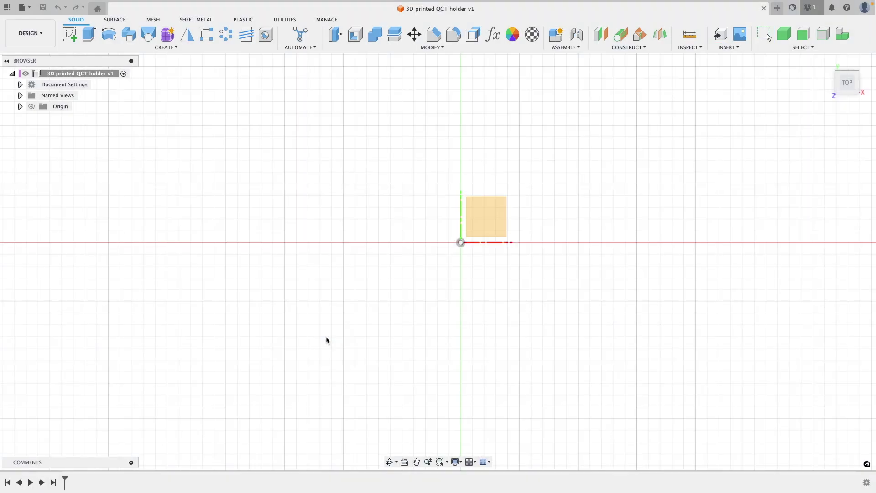
click(369, 171)
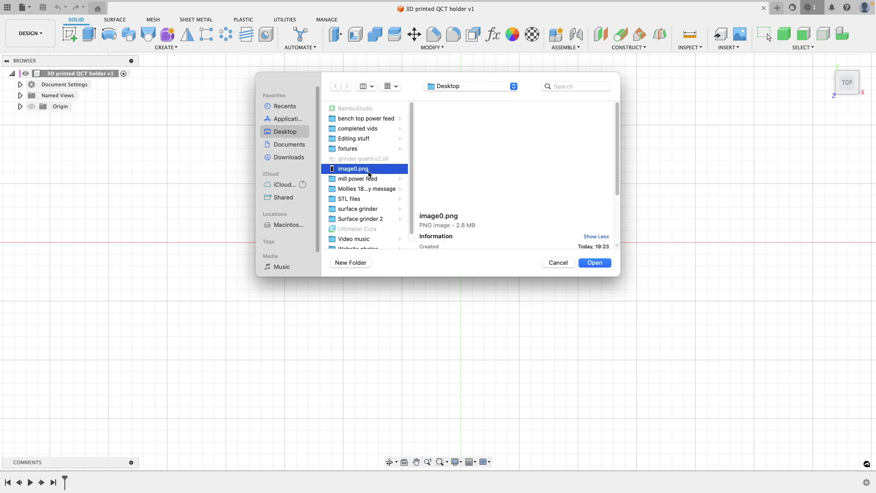
click(595, 263)
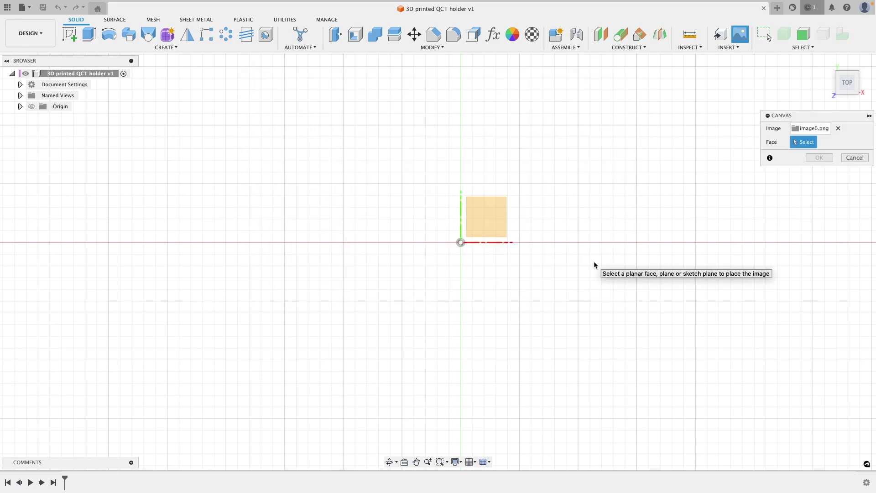
click(477, 214)
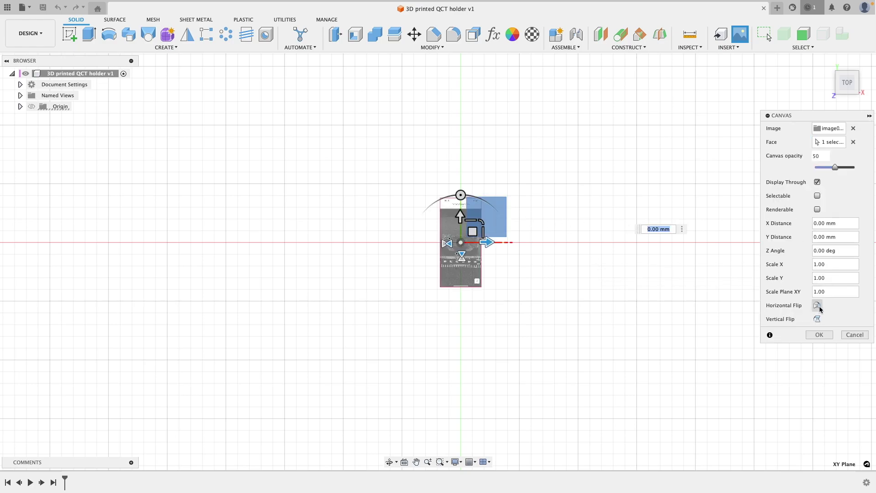
click(820, 335)
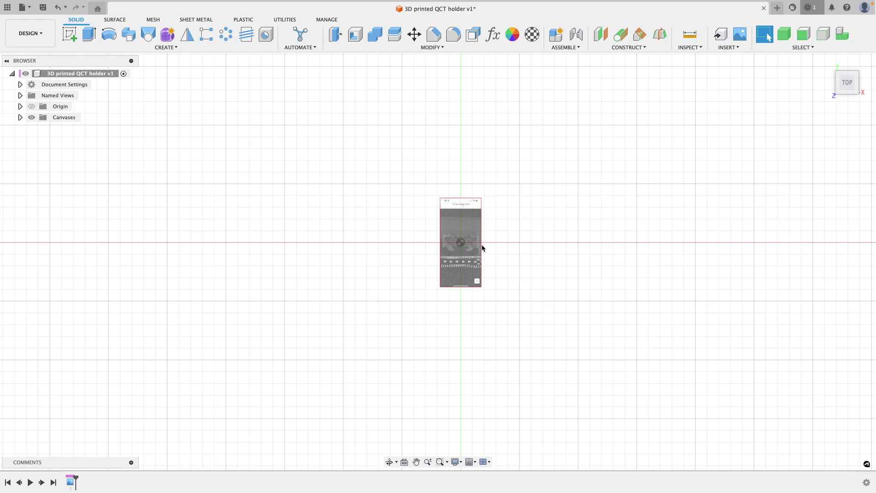
Calibrate the image0 canvas so the ruler's 80-to-30 mark span measures 50 mm
scroll(482, 248, up, 10)
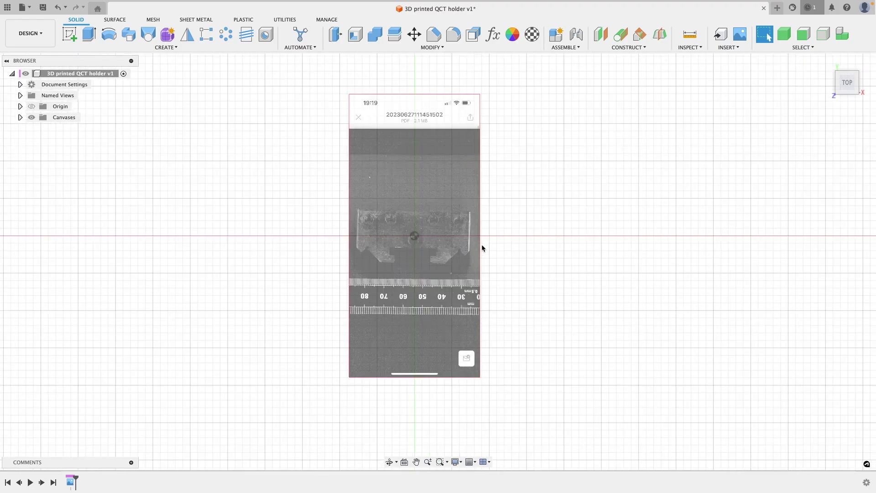
scroll(482, 247, up, 5)
scroll(481, 247, down, 1)
click(20, 118)
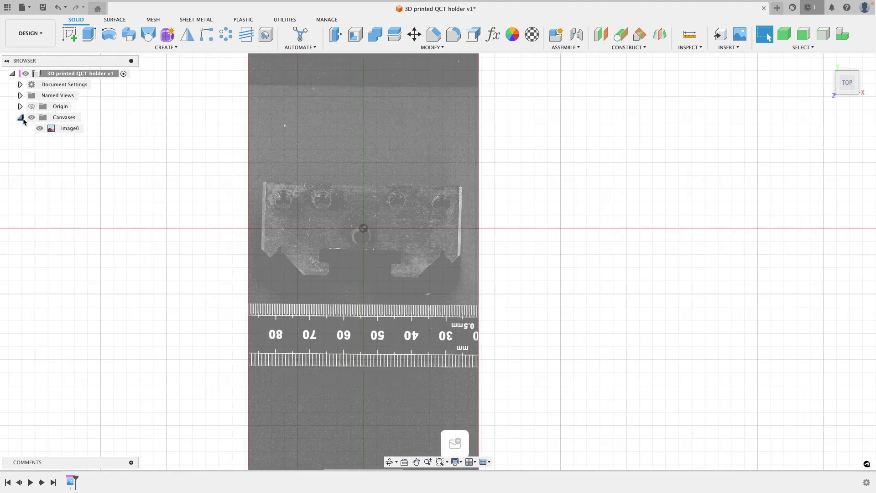
click(67, 130)
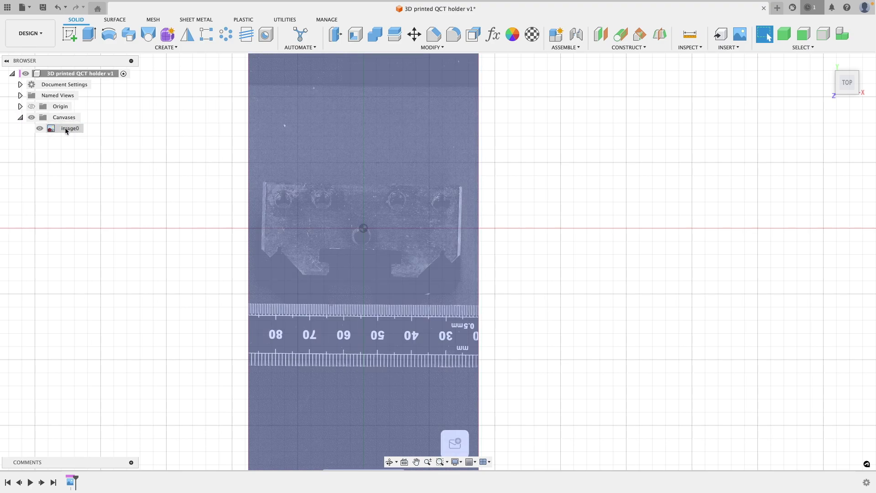
right_click(66, 130)
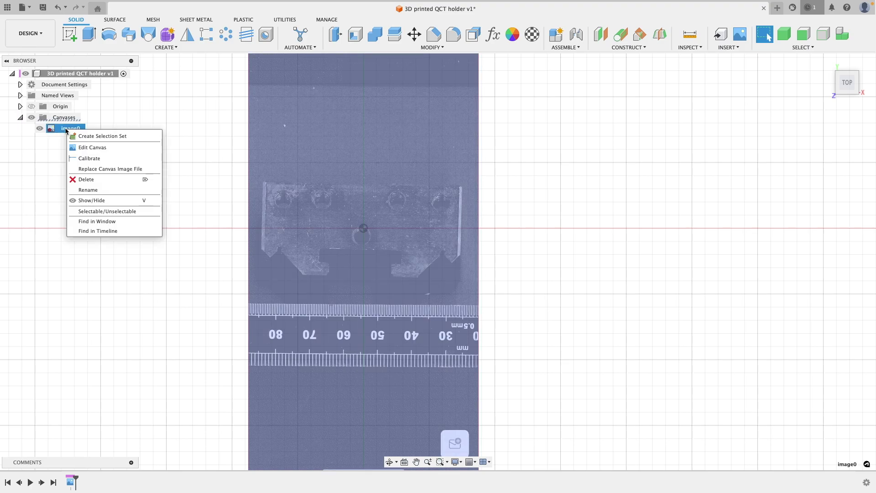
click(81, 159)
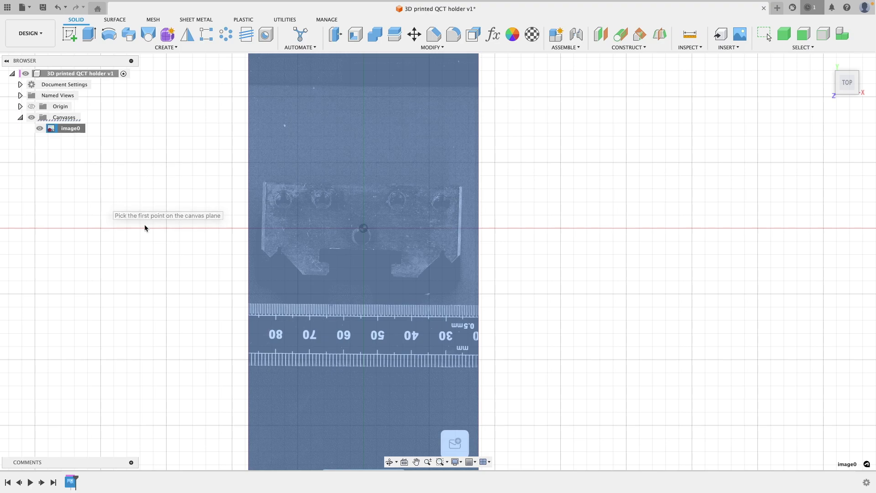
click(276, 309)
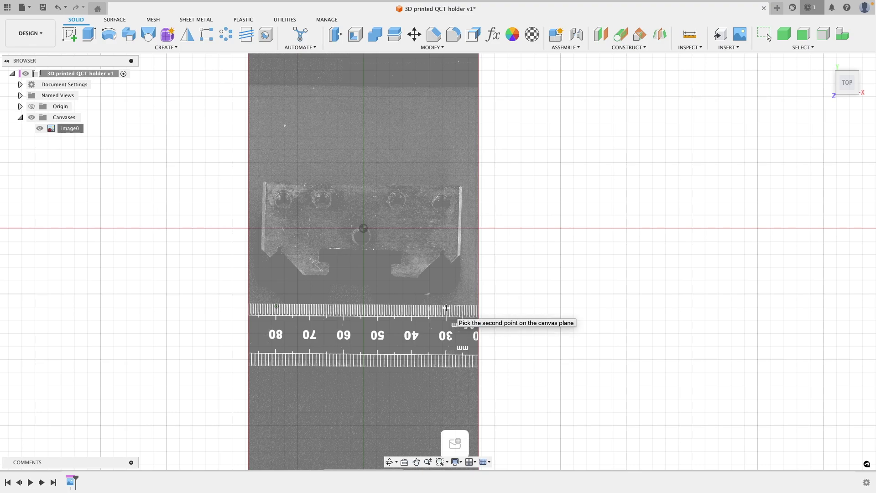
click(446, 308)
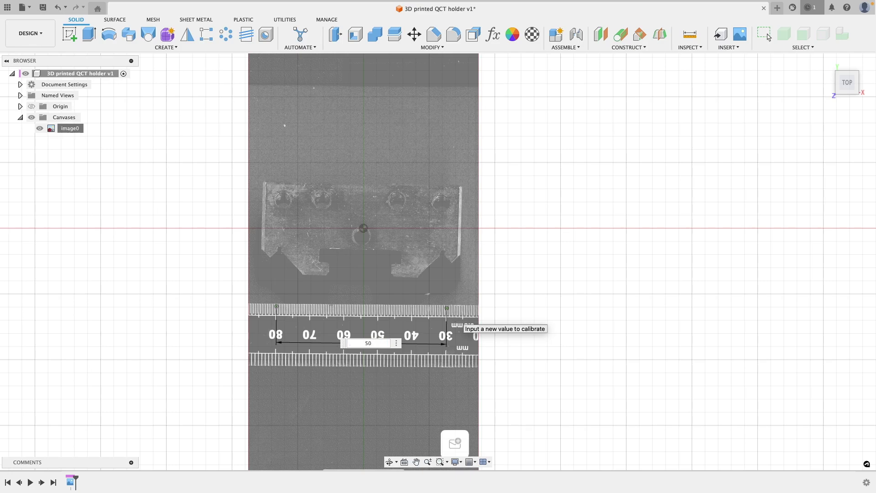
text(50)
key(Return)
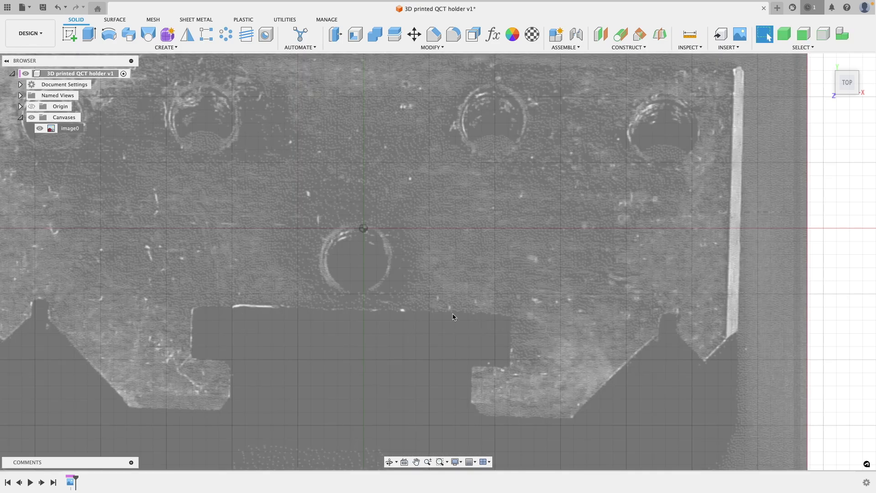
scroll(485, 286, down, 5)
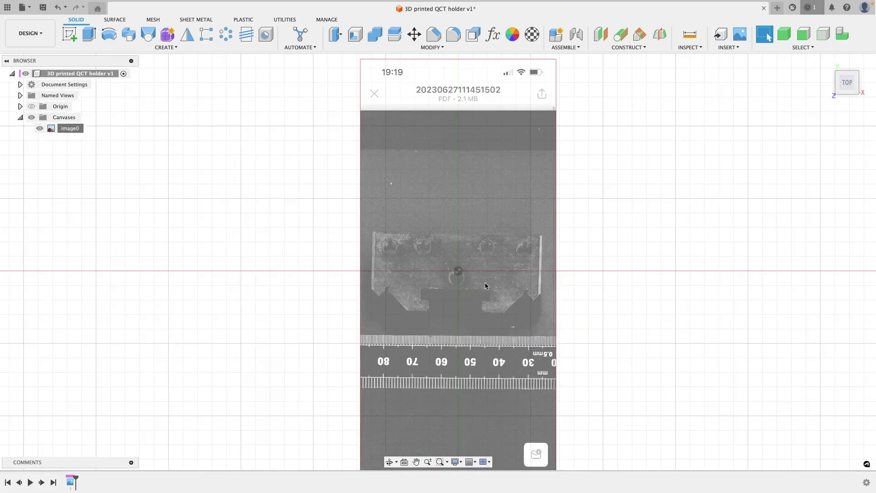
click(66, 129)
Rotate the image0 canvas about half a turn and slide it so the part's left edge meets the origin
right_click(67, 130)
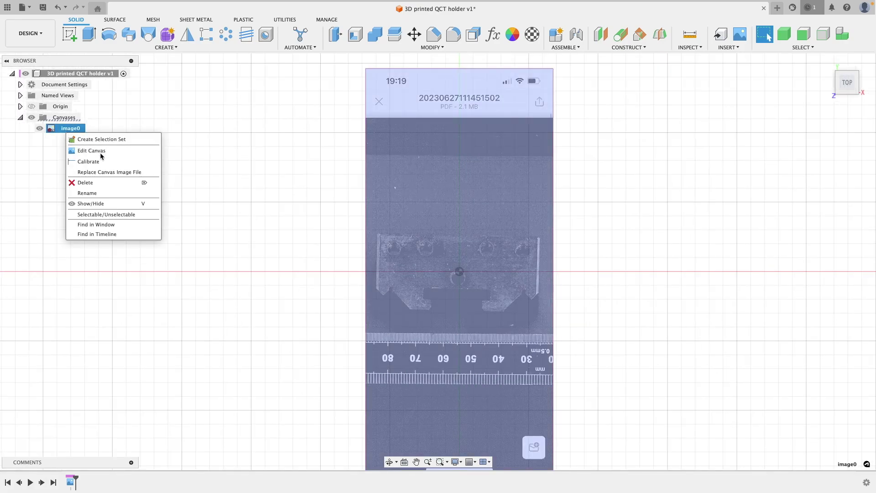
click(98, 153)
mouse_move(459, 224)
mouse_down()
mouse_move(559, 251)
mouse_move(533, 300)
mouse_move(443, 313)
mouse_move(462, 310)
mouse_move(459, 258)
mouse_up()
mouse_move(429, 232)
mouse_down()
mouse_move(508, 240)
mouse_move(543, 253)
mouse_move(544, 272)
mouse_move(541, 256)
mouse_up()
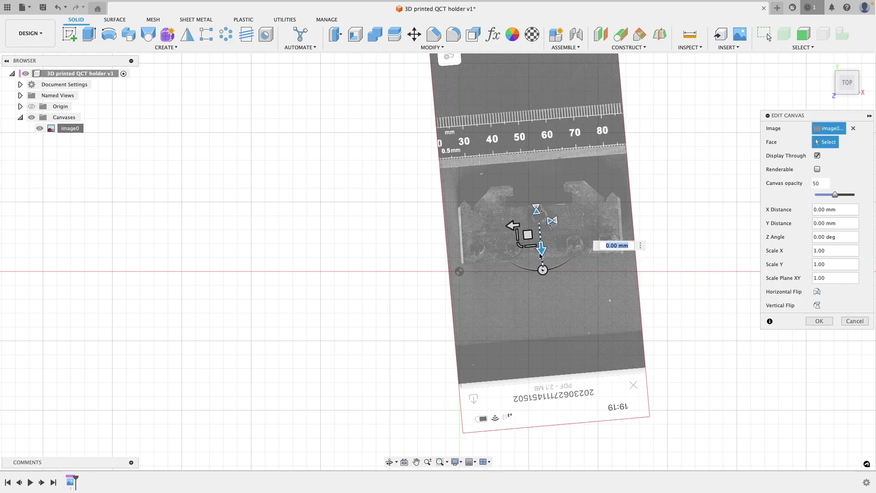
click(820, 321)
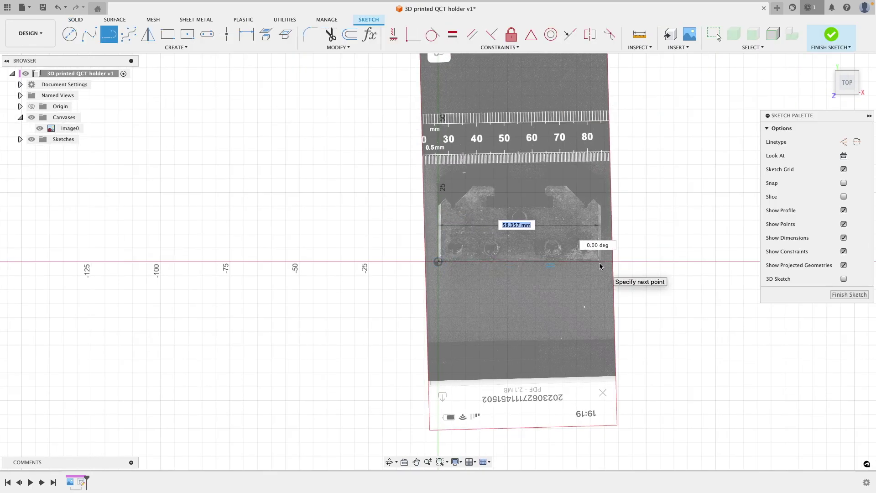
Trace the outline's bottom and left edges, left V-notch, left shoulder and left rail with lines
click(601, 261)
double_click(600, 205)
click(438, 262)
click(439, 202)
scroll(445, 198, up, 6)
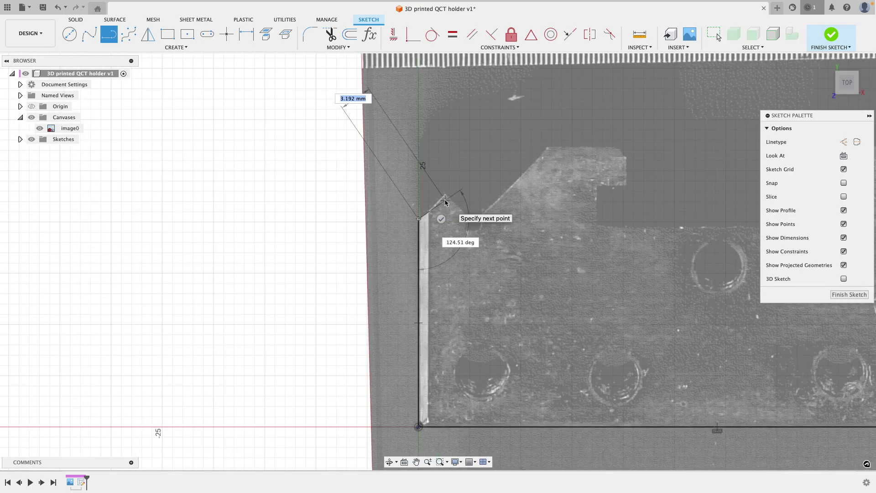
click(470, 217)
click(474, 227)
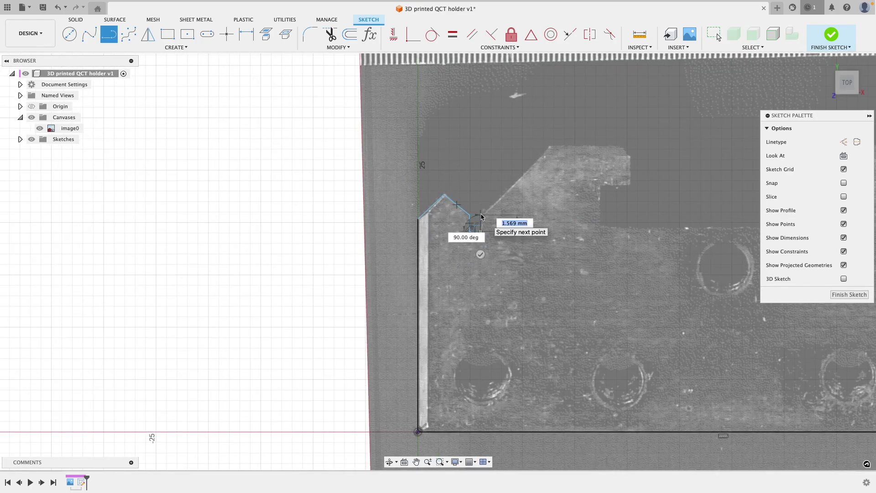
click(481, 214)
click(548, 146)
click(619, 146)
click(631, 156)
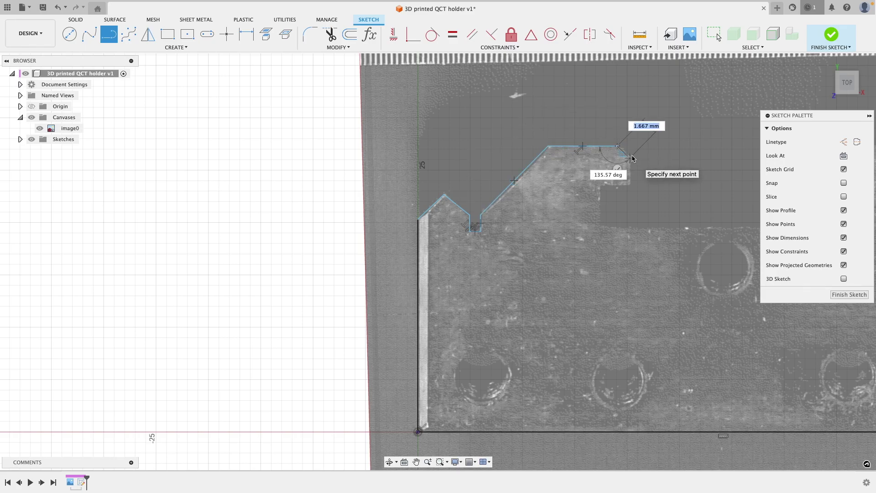
click(631, 184)
click(601, 185)
click(602, 225)
Trace the slot floor, right rail, right shoulder and right V-notch, closing the outline and finishing the sketch
scroll(470, 230, right, 10)
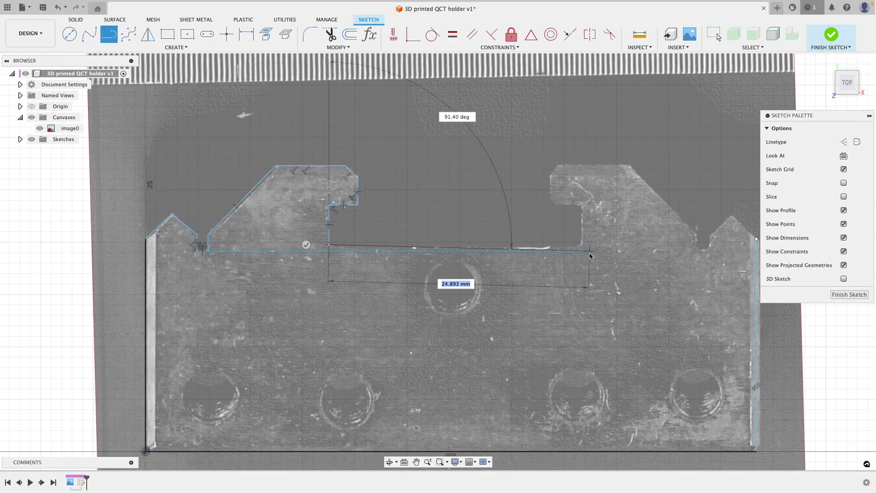
click(580, 245)
click(580, 206)
click(553, 206)
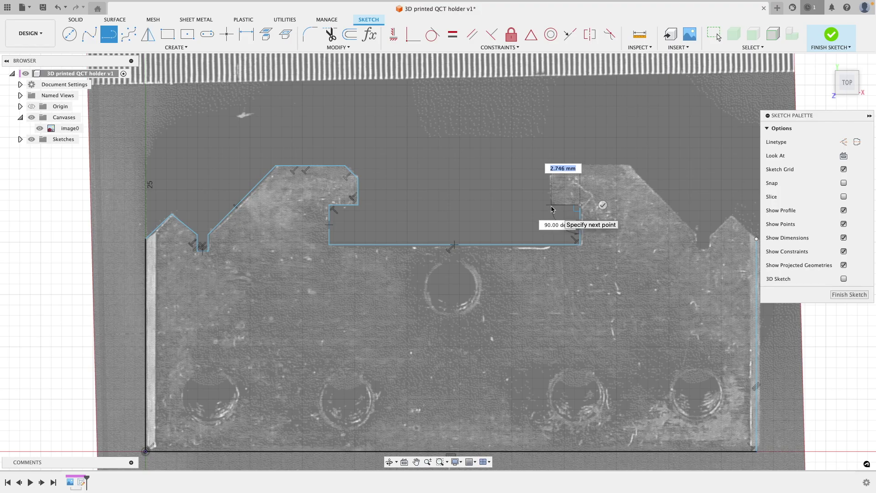
click(552, 176)
click(558, 165)
click(630, 165)
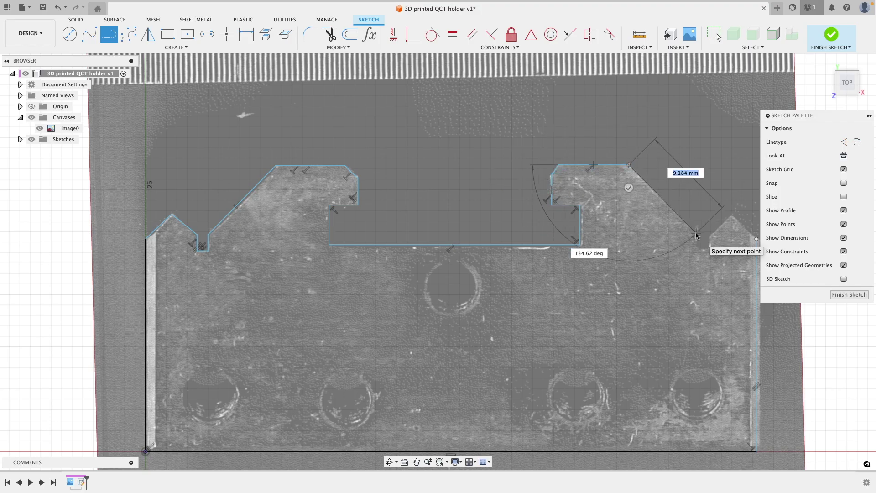
click(699, 234)
scroll(701, 249, up, 5)
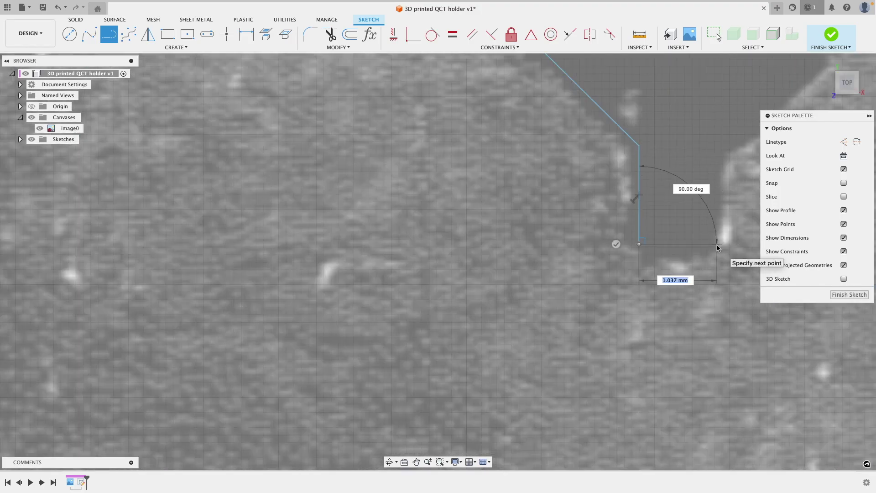
scroll(703, 247, down, 3)
click(698, 248)
click(709, 248)
click(610, 217)
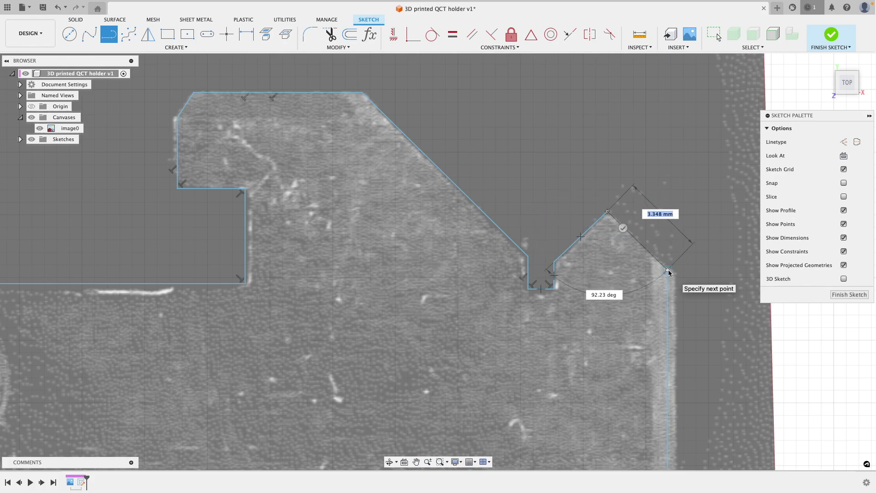
click(668, 270)
scroll(669, 270, down, 5)
click(850, 295)
Extrude the traced profile 30 mm as a new body and hide the image0 canvas
click(546, 326)
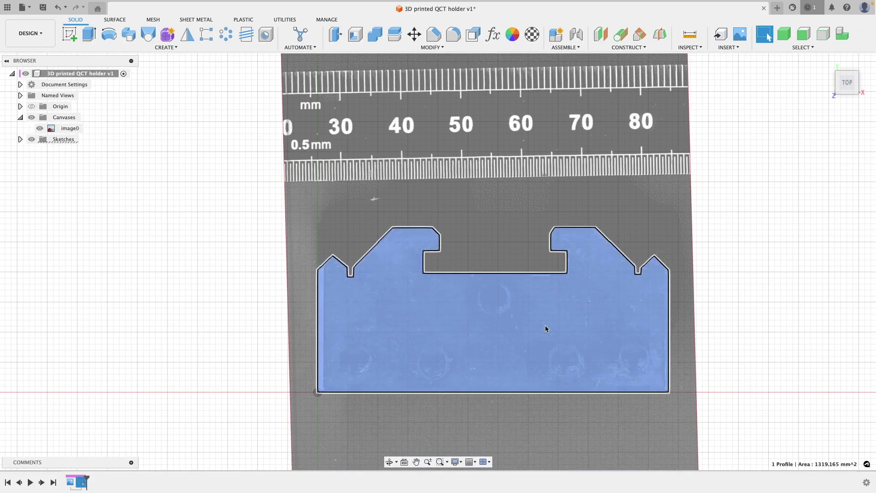
key(e)
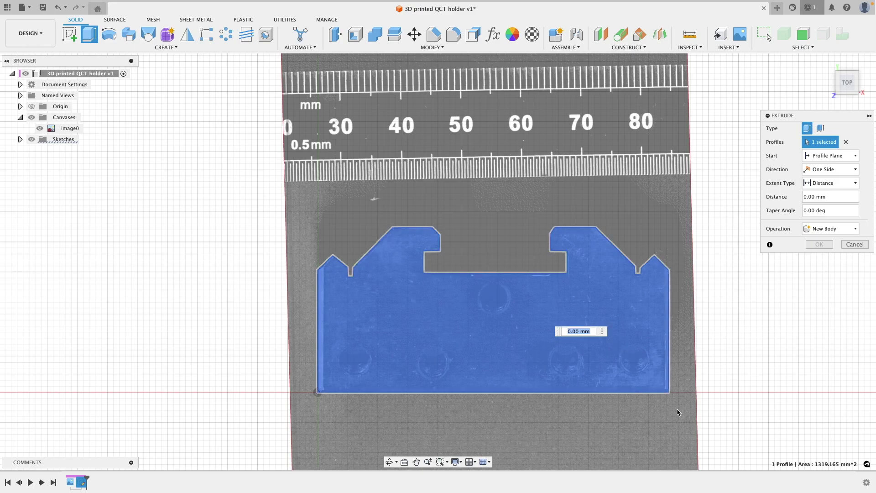
shift+middle_drag(730, 374, 708, 327)
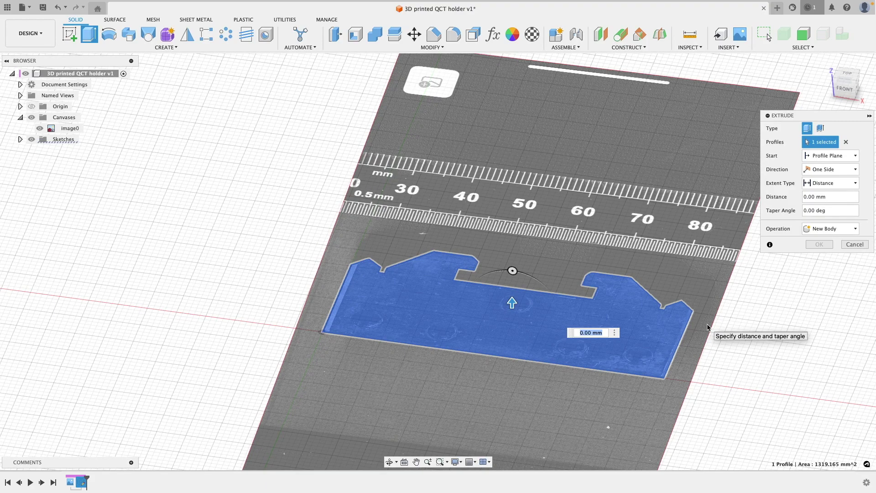
key(Return)
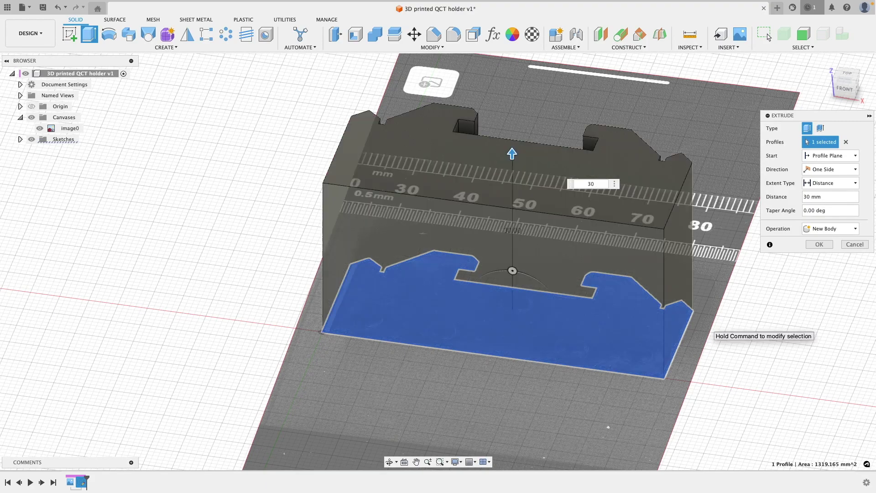
key(Return)
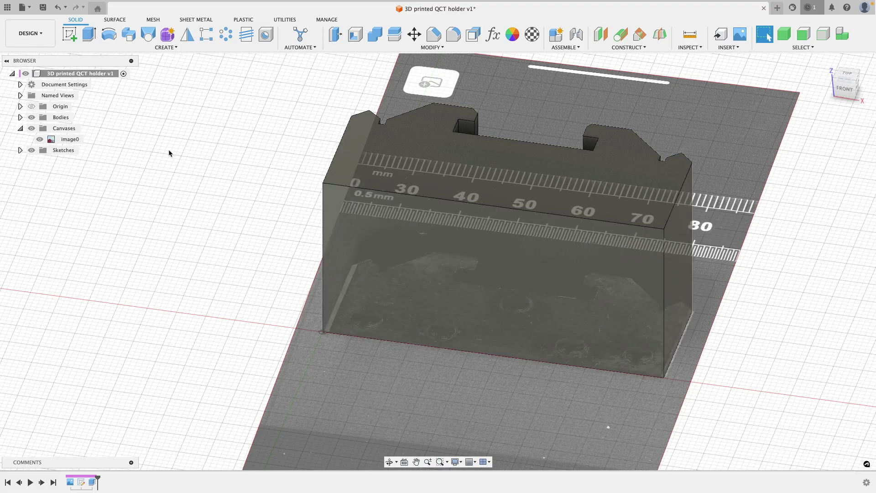
click(40, 139)
shift+middle_drag(752, 262, 712, 244)
Sketch on the front face and draw a 2-point rectangle 11 mm tall from the left edge
click(411, 268)
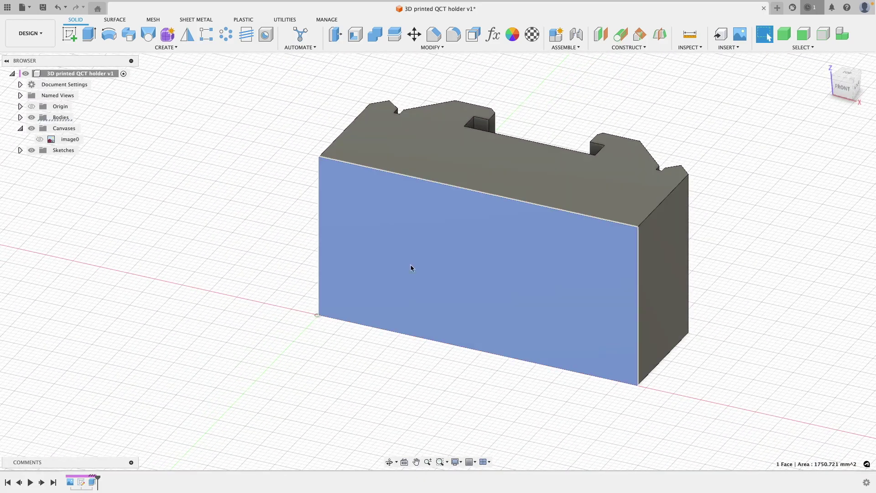
key(s)
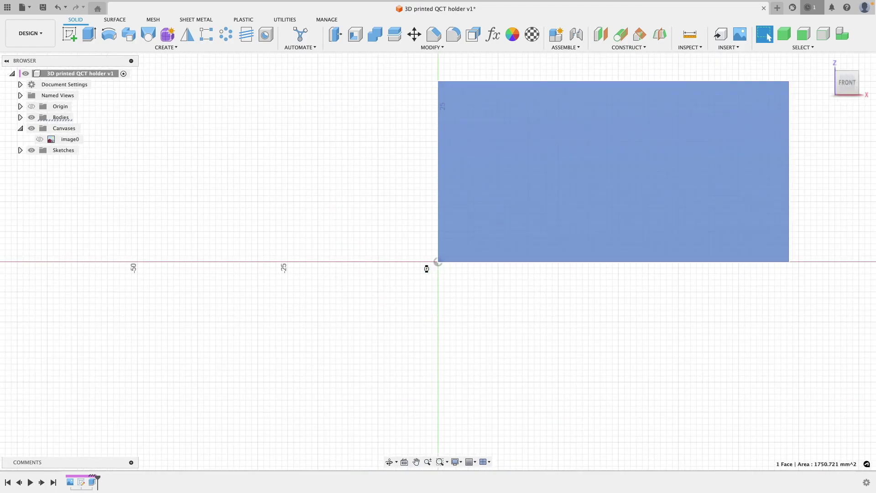
middle_drag(561, 299, 389, 346)
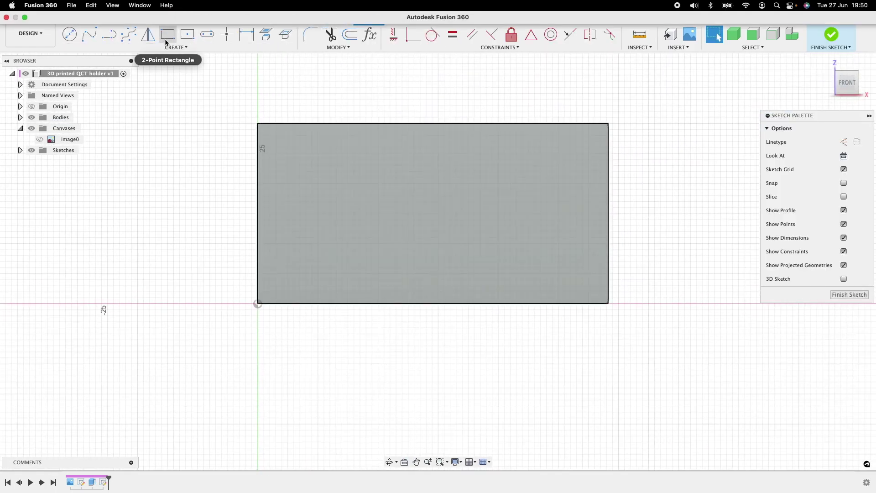
click(168, 33)
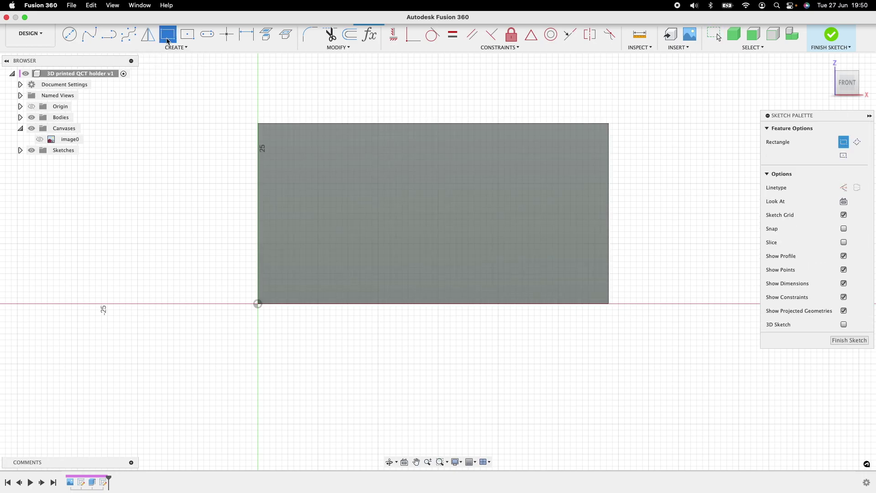
click(258, 263)
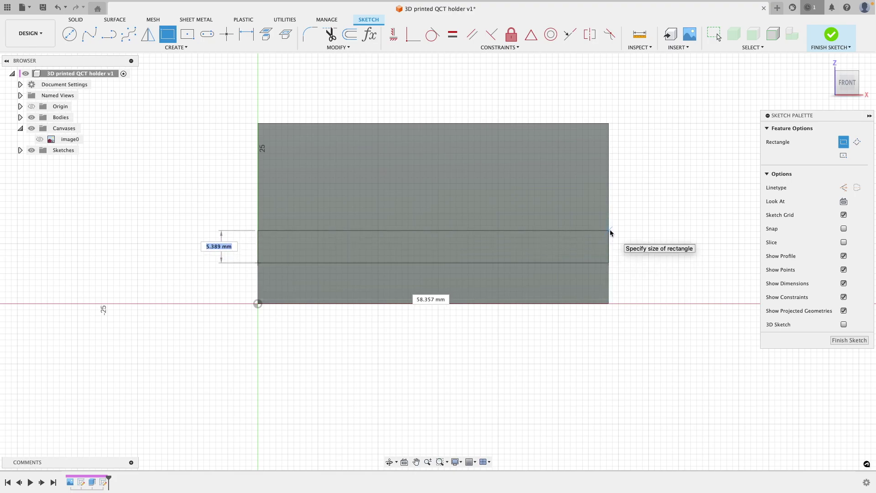
key(Tab)
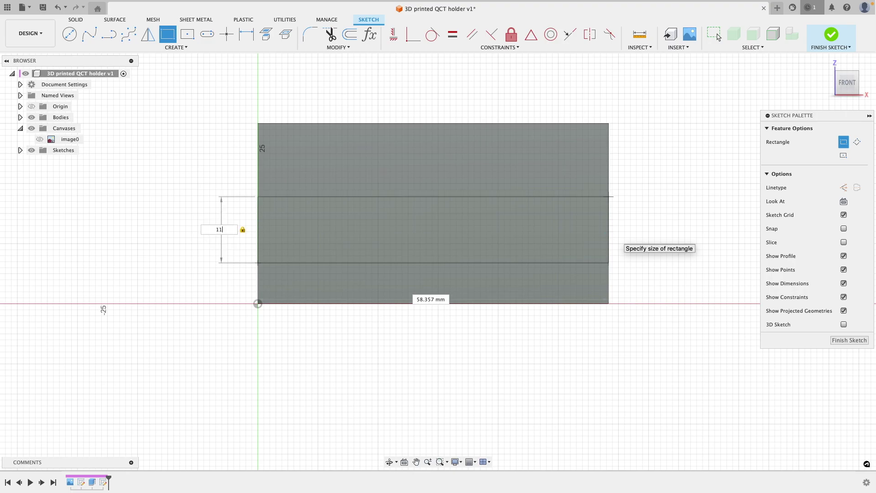
key(Return)
Dimension the rectangle 8 mm above the face's bottom edge and finish the sketch
key(d)
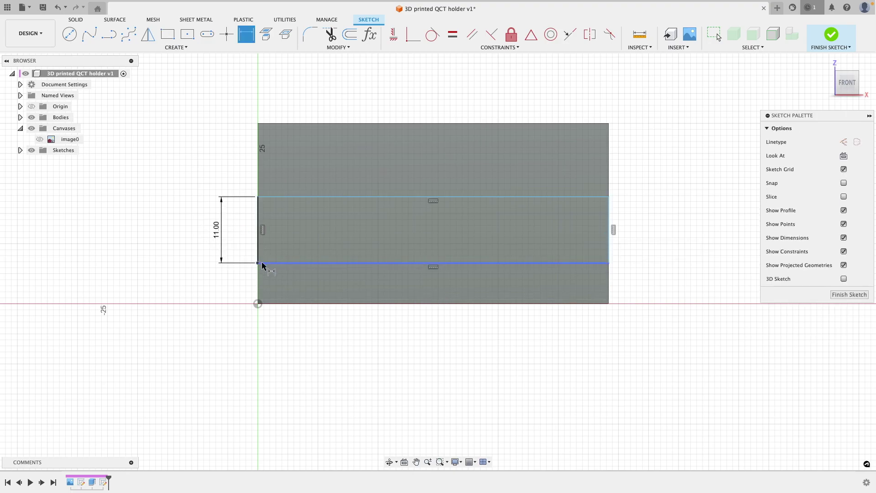
click(265, 264)
click(273, 303)
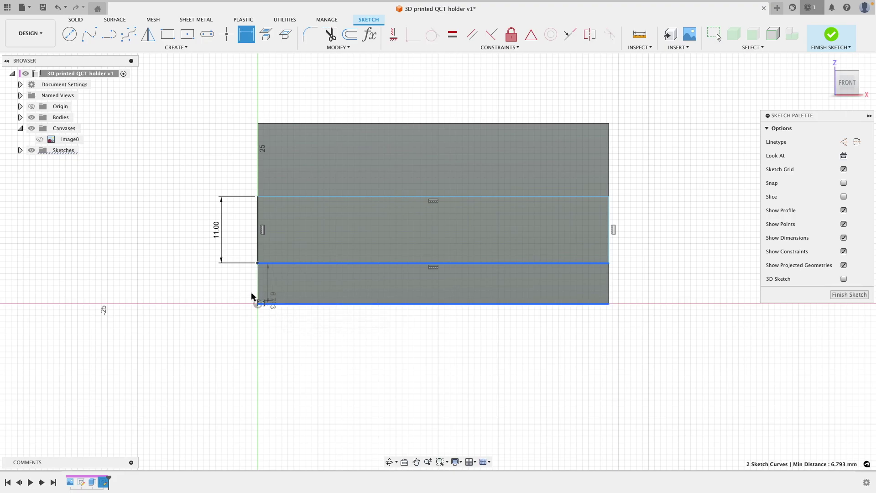
click(225, 287)
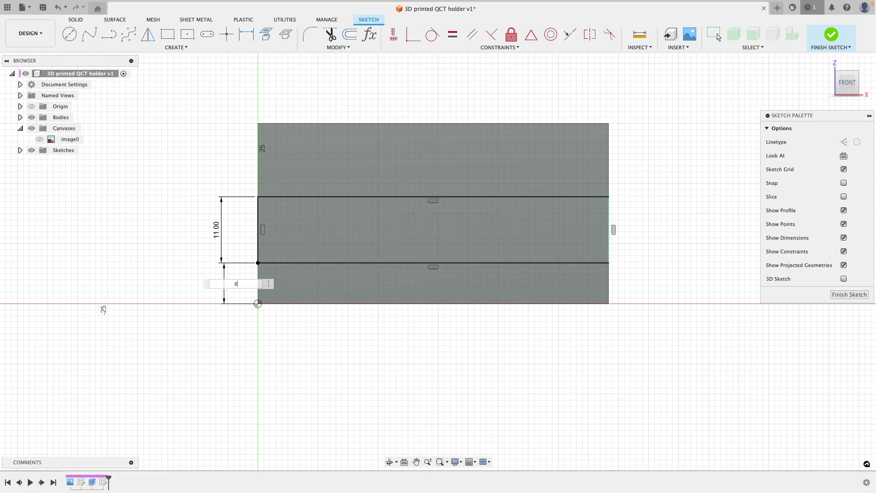
key(Return)
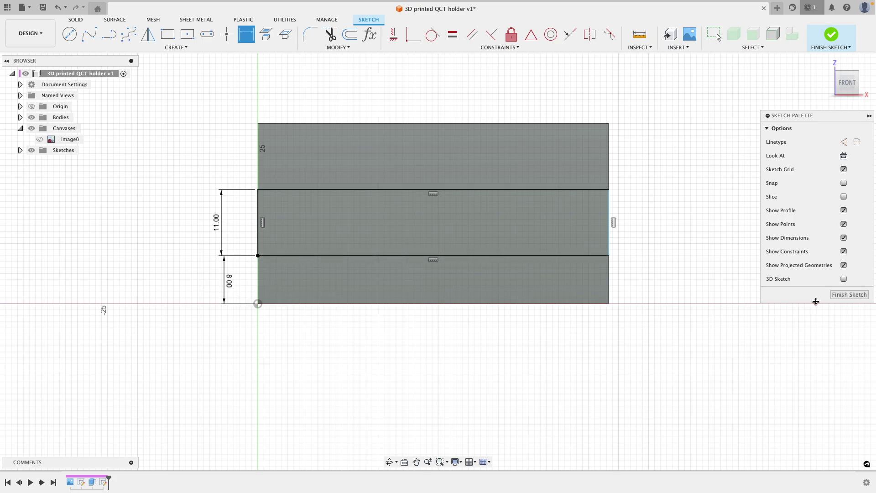
click(849, 295)
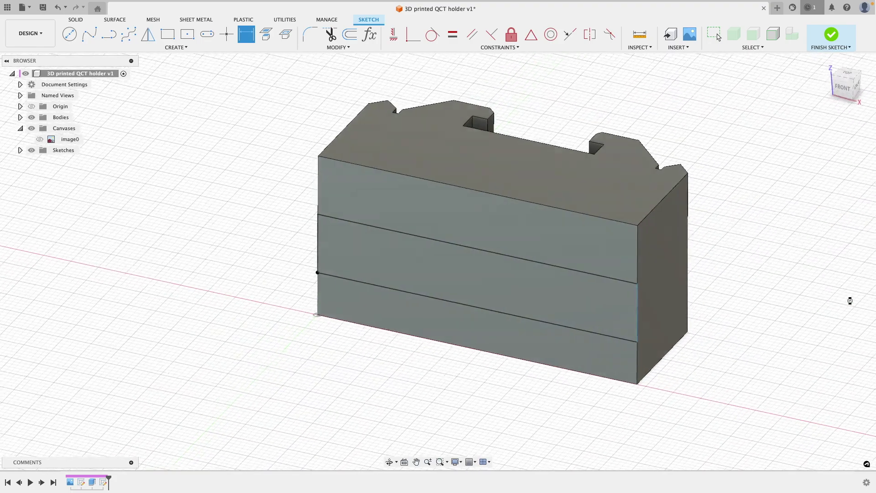
Extrude the middle 11 mm band profile -11 mm as a cut to form the groove
key(e)
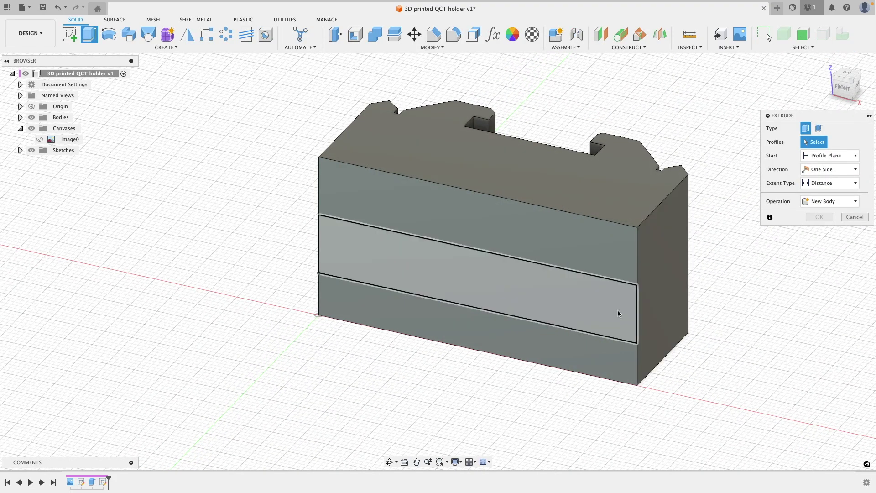
click(619, 313)
drag(480, 290, 482, 281)
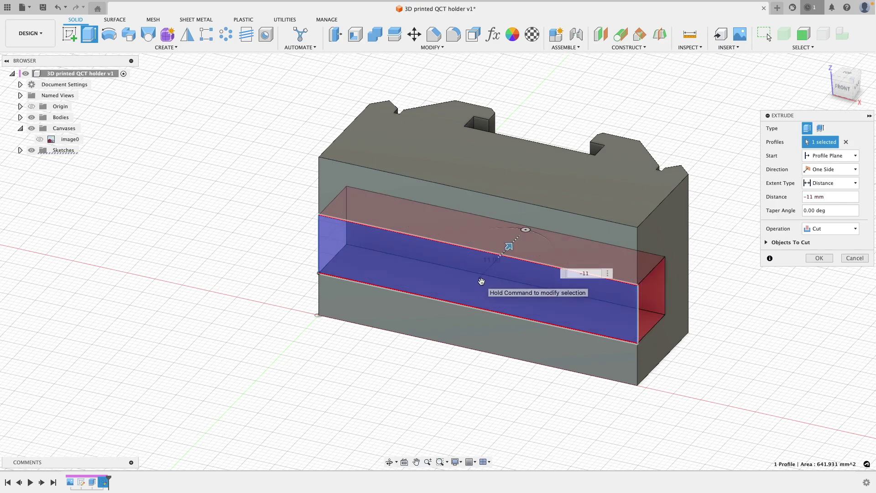
key(Return)
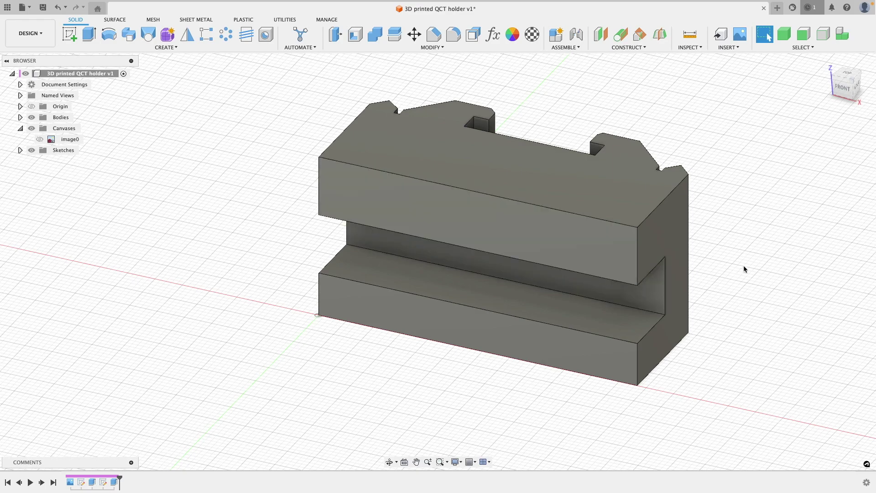
click(615, 216)
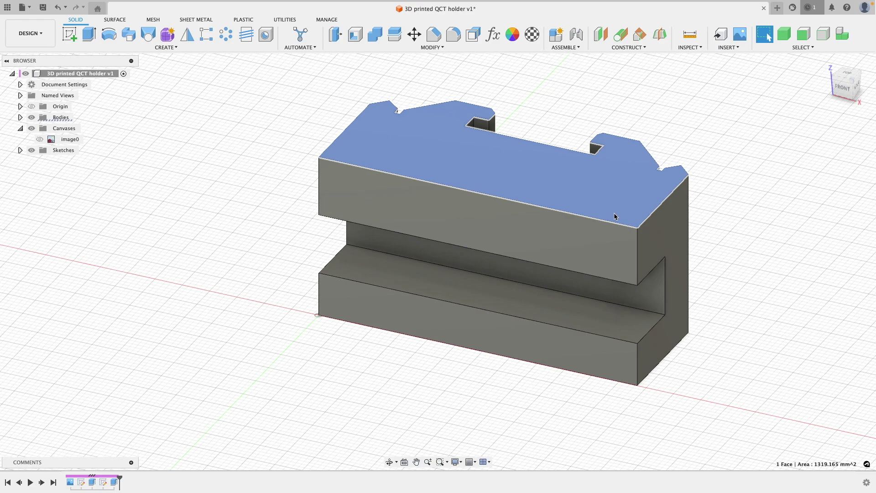
Start a sketch on the top face and place three hole-centre points in a row
key(s)
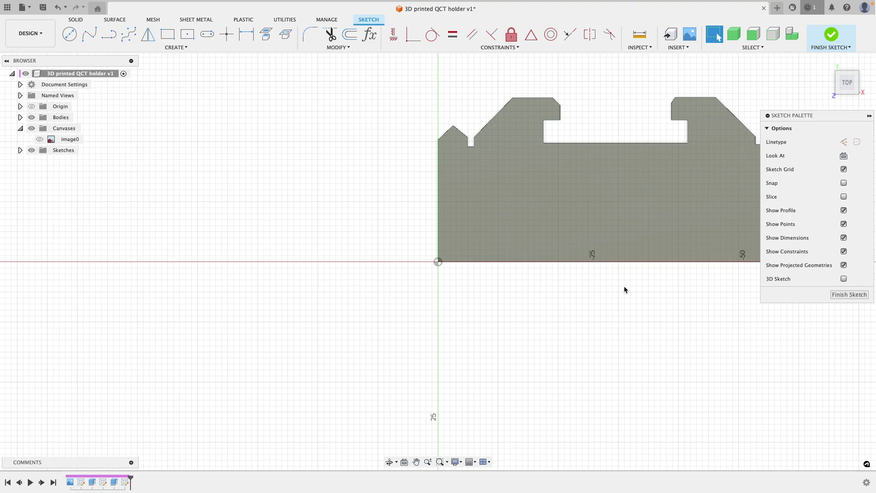
middle_drag(652, 282, 501, 290)
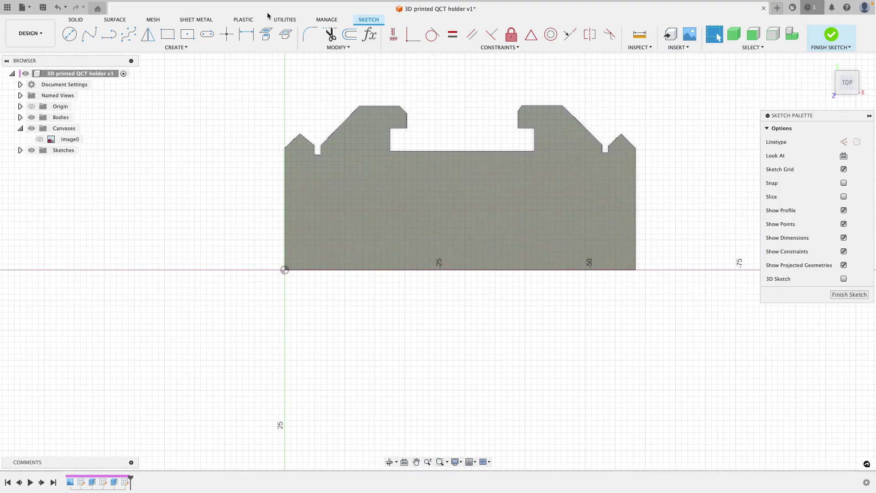
click(227, 33)
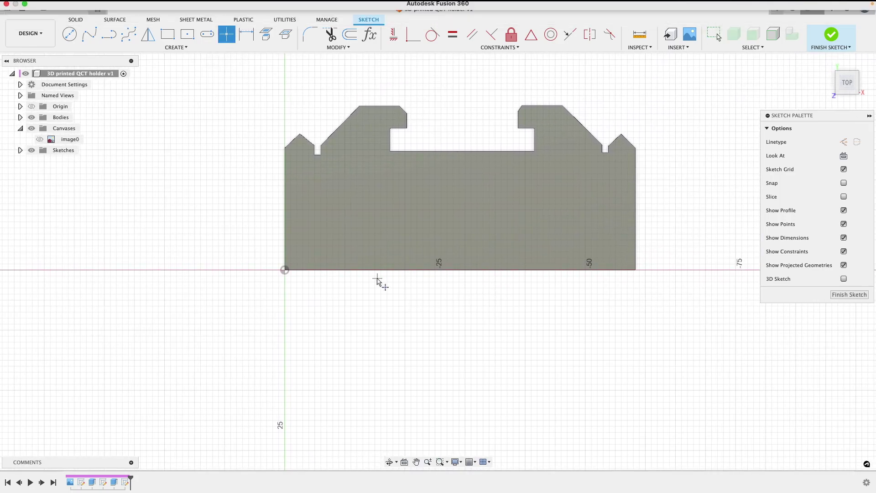
click(345, 245)
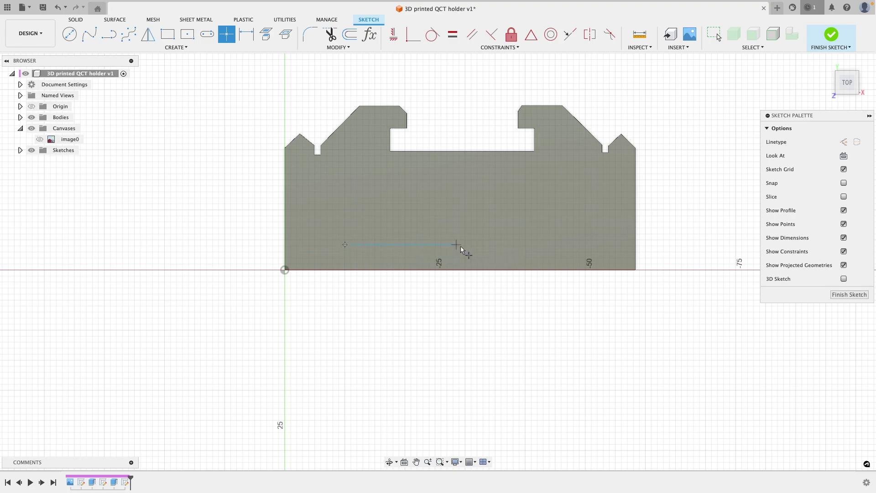
click(477, 245)
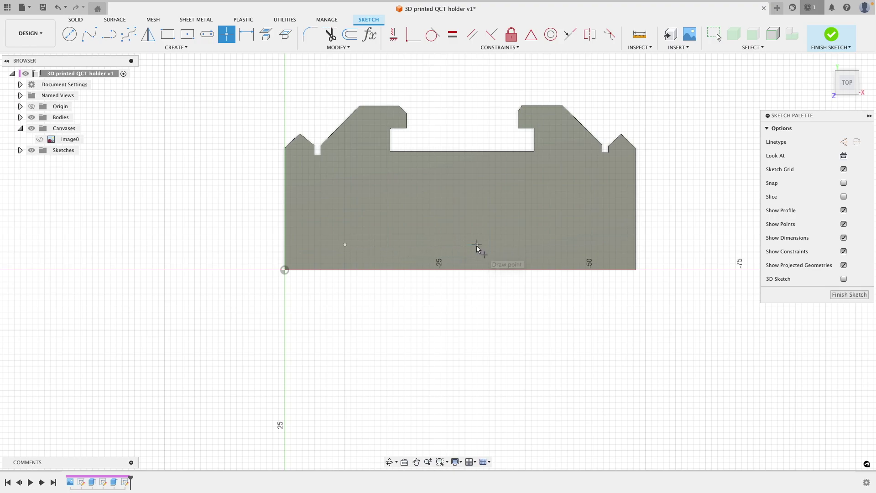
click(592, 245)
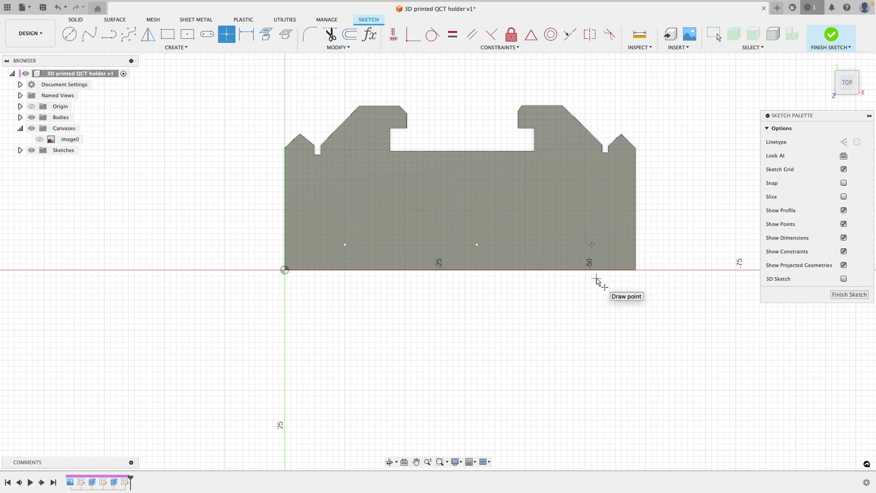
key(Escape)
Dimension the first point 5 mm above the bottom edge and 15 mm from the left edge
key(d)
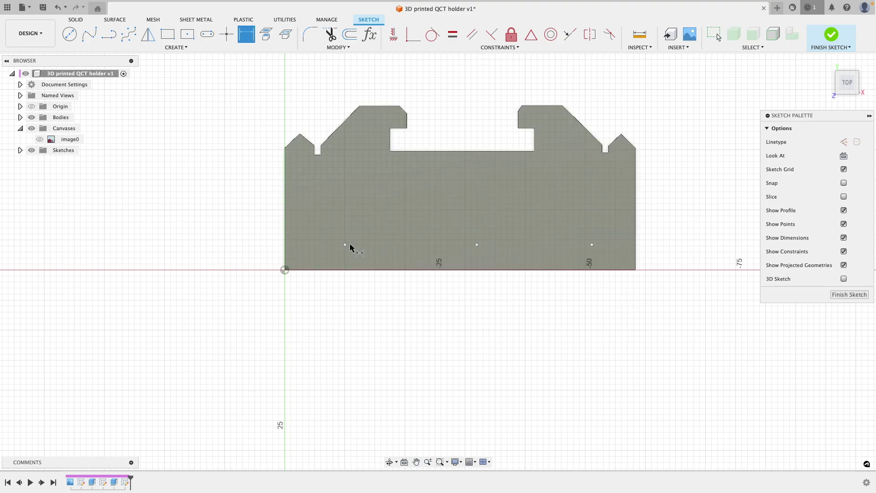
click(345, 245)
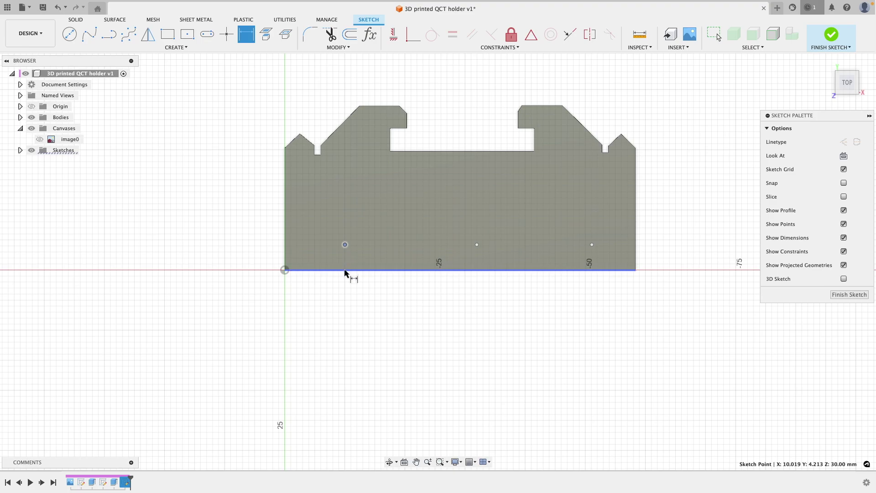
click(345, 270)
click(239, 255)
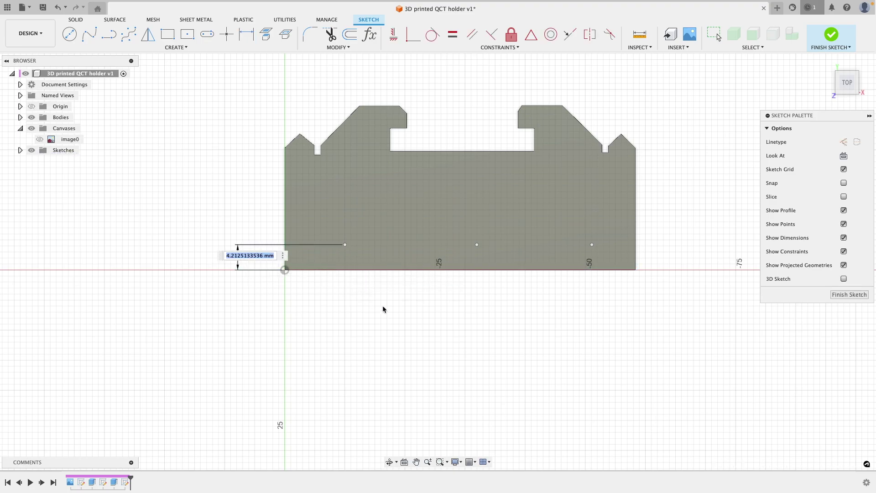
text(5)
key(Return)
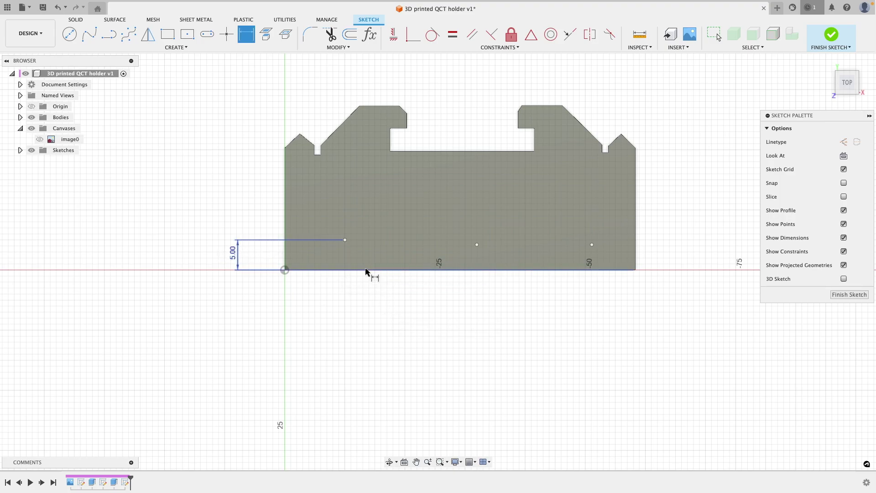
click(345, 240)
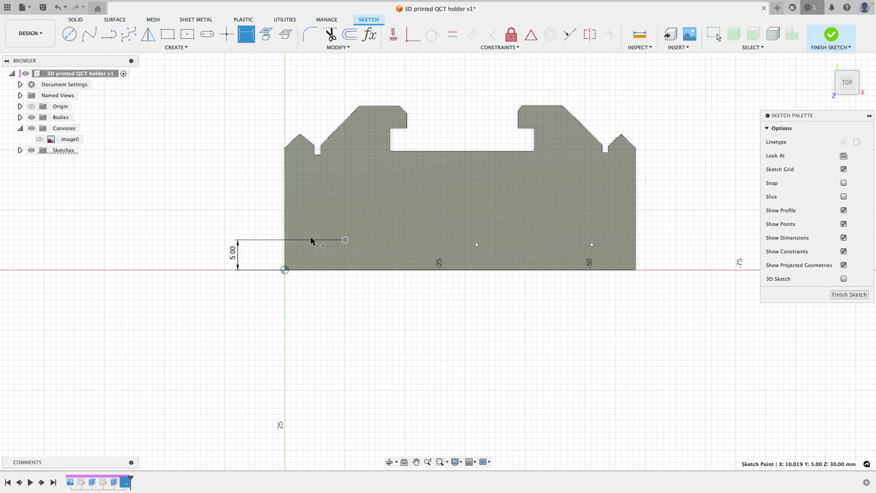
click(285, 242)
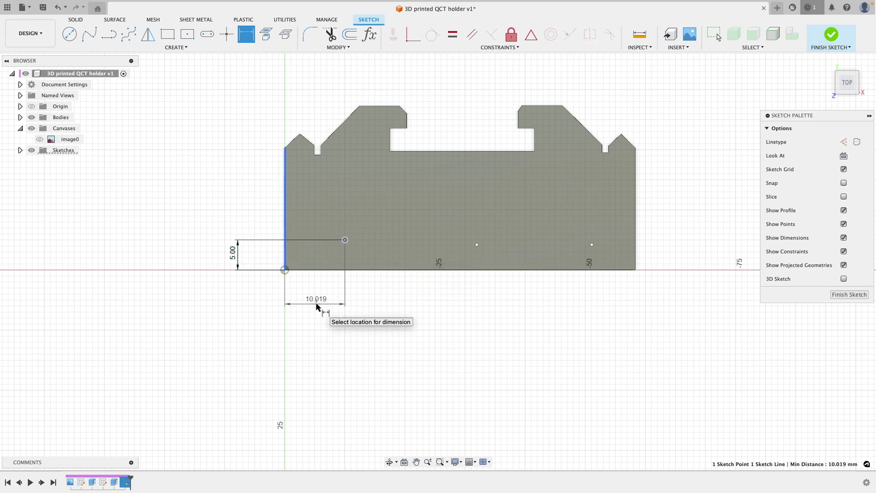
click(316, 304)
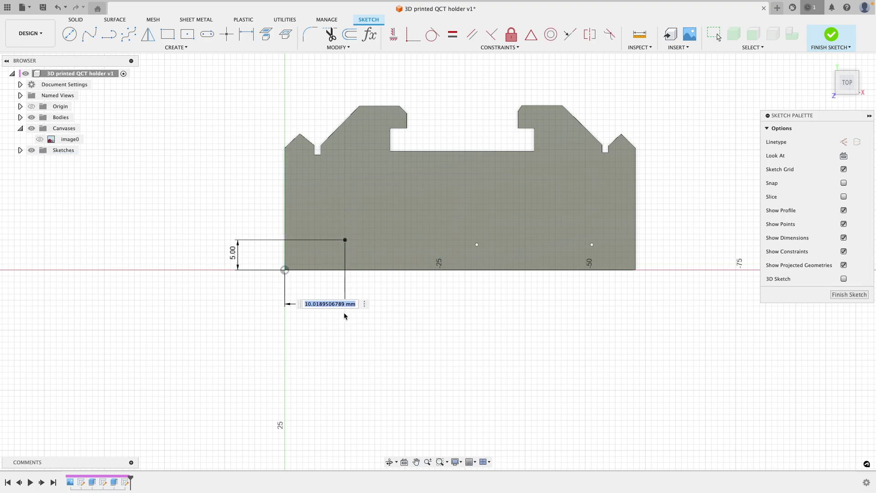
text(15)
key(Return)
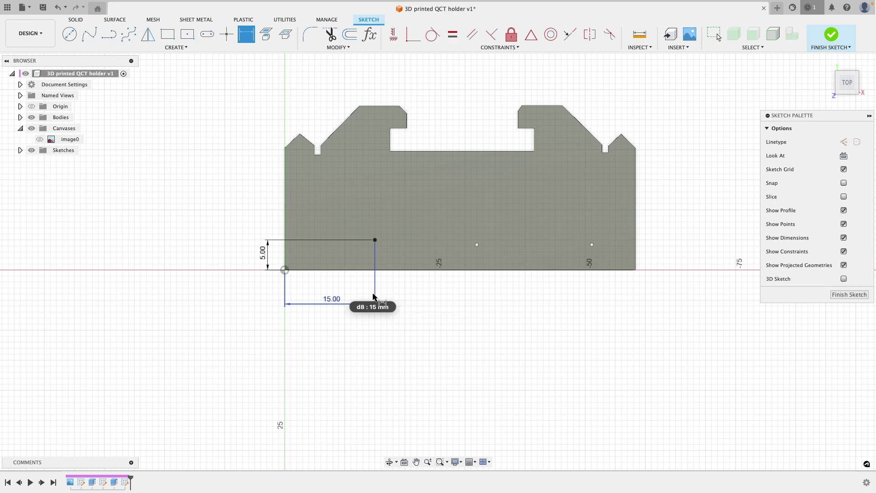
key(Escape)
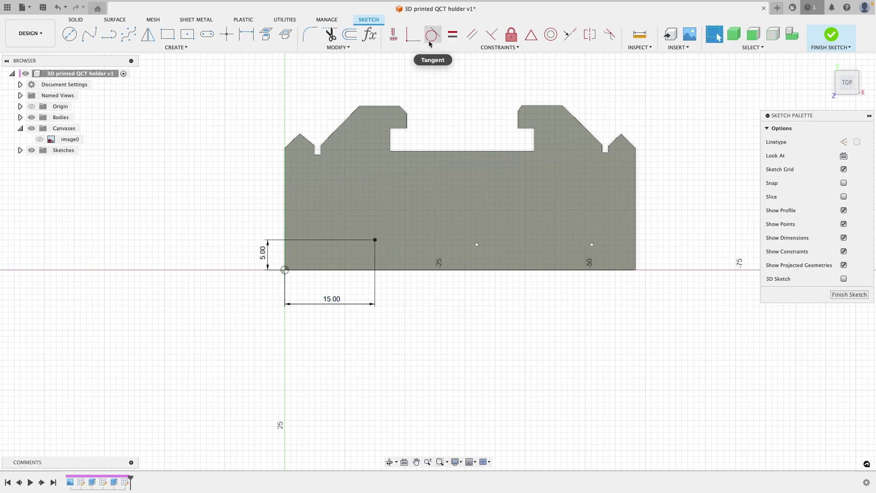
click(395, 36)
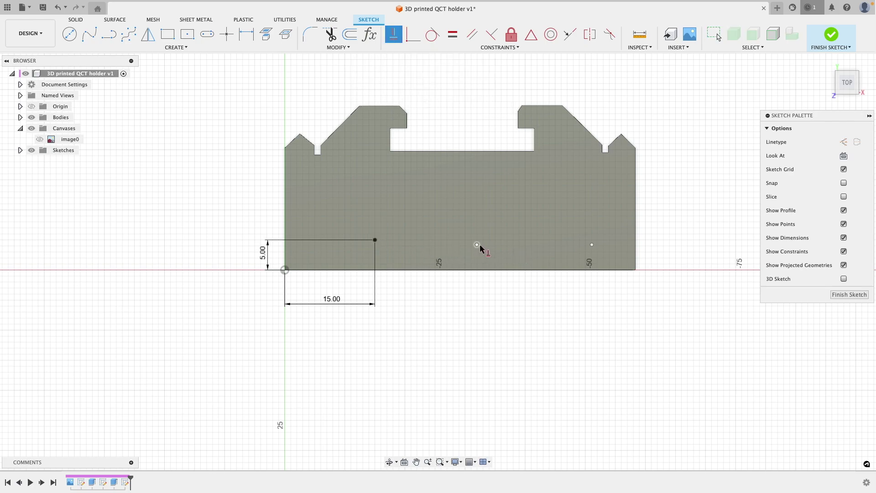
Constrain the middle and third points level with the first point
click(477, 245)
click(375, 240)
click(592, 244)
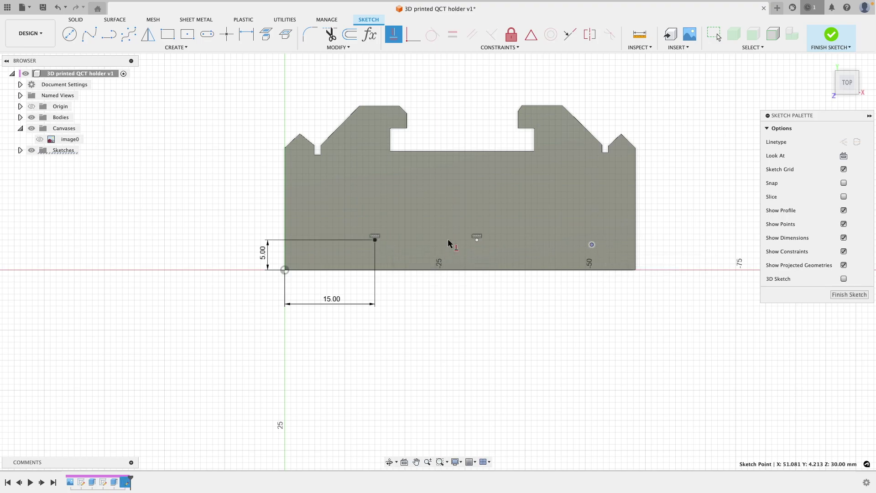
click(375, 240)
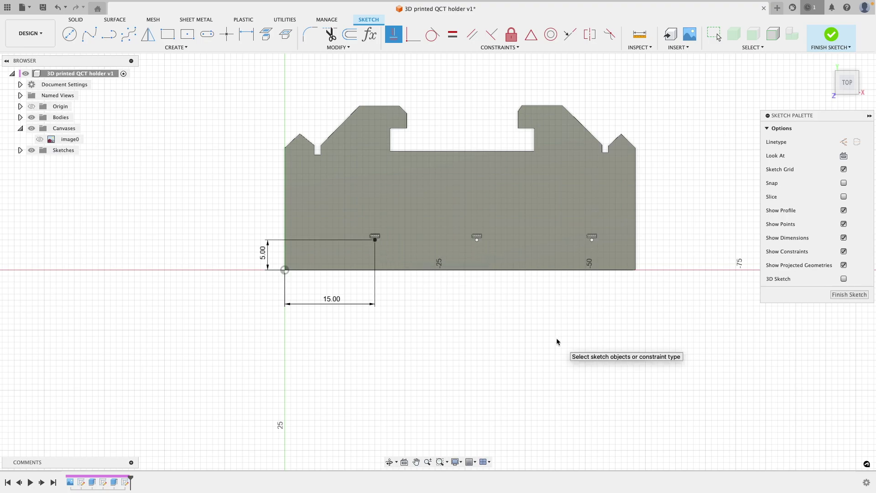
key(Escape)
Dimension the point spacings as 20 mm (first to middle) and 15 mm (middle to right)
key(d)
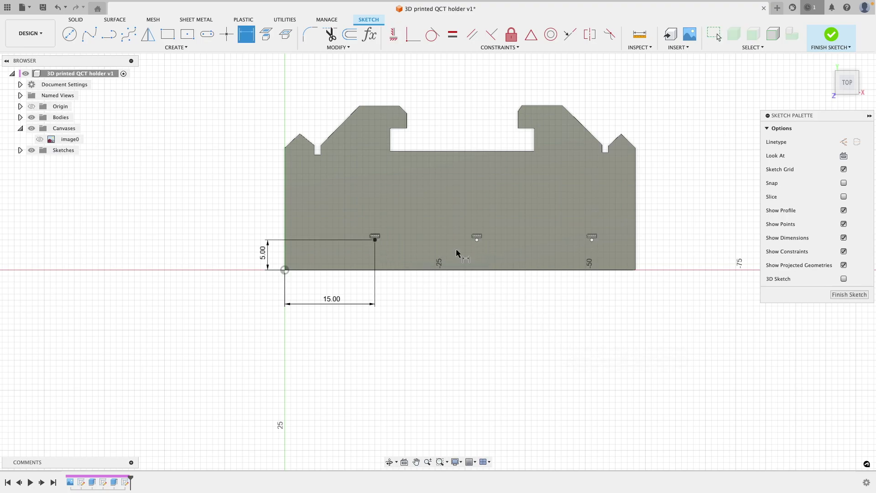
click(375, 239)
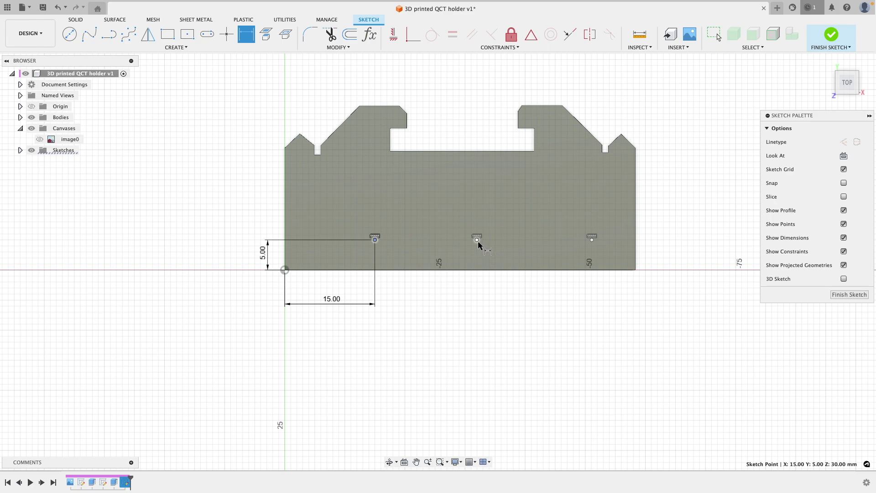
click(477, 240)
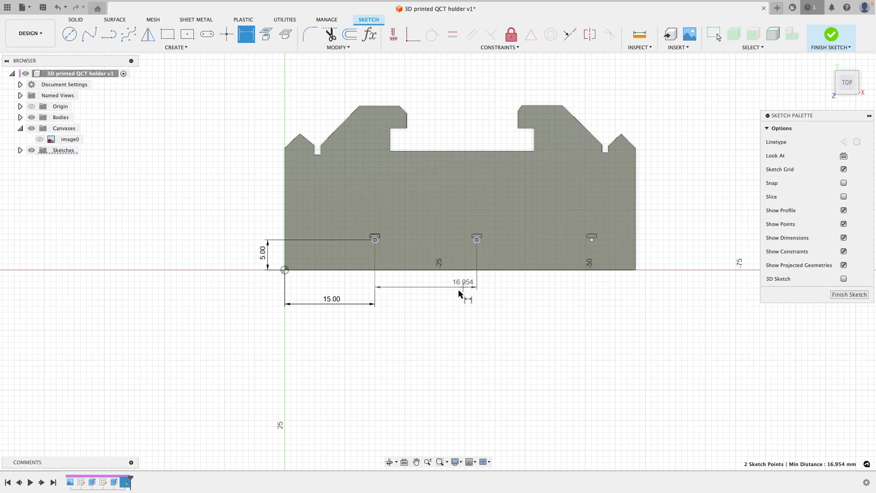
click(448, 305)
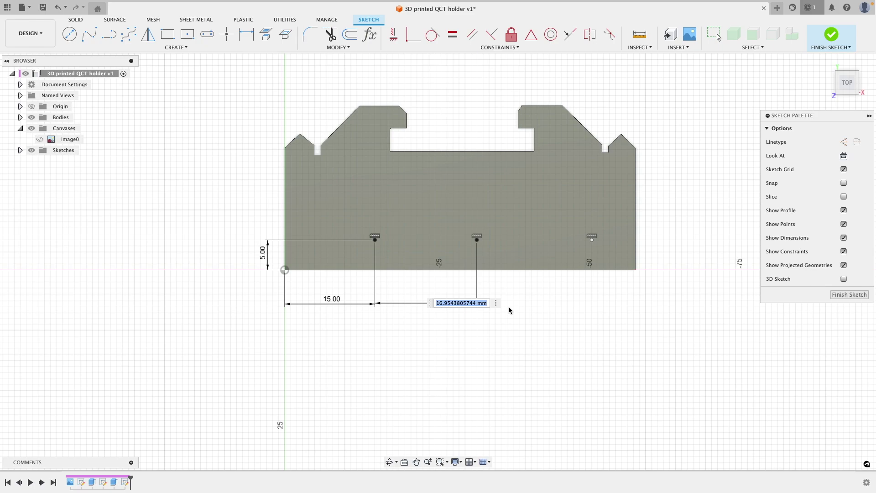
text(20)
key(Return)
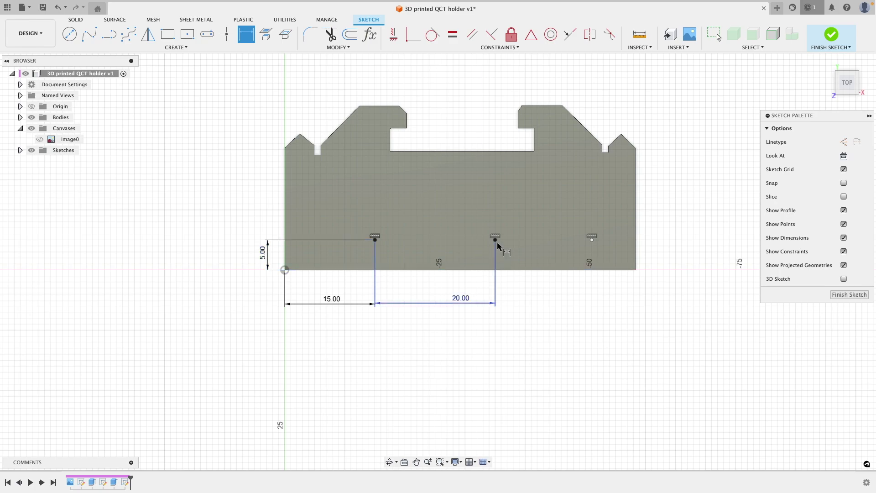
click(495, 240)
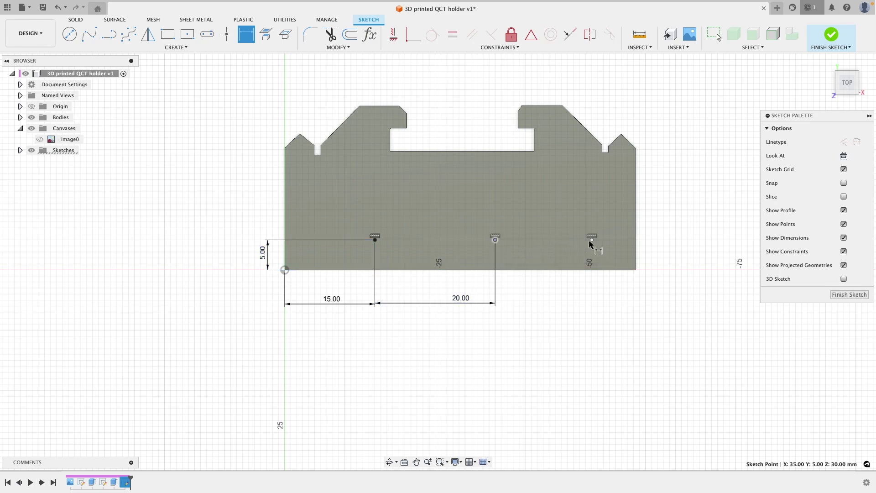
click(592, 239)
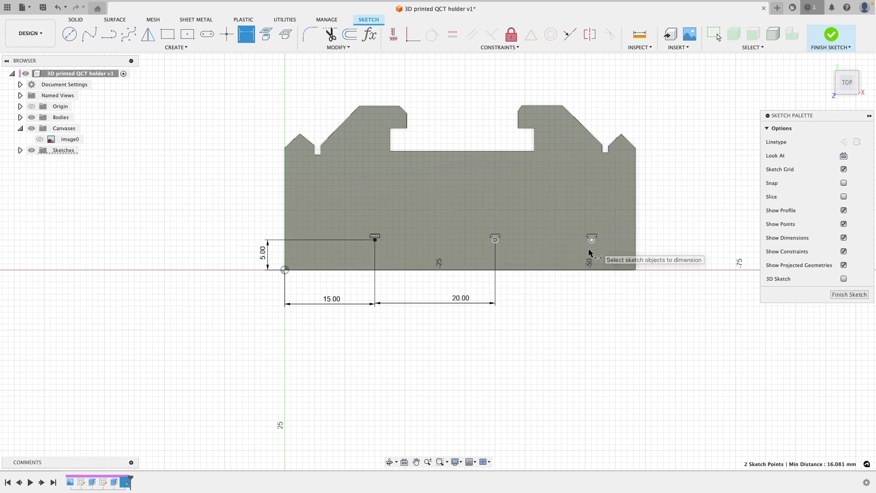
click(569, 304)
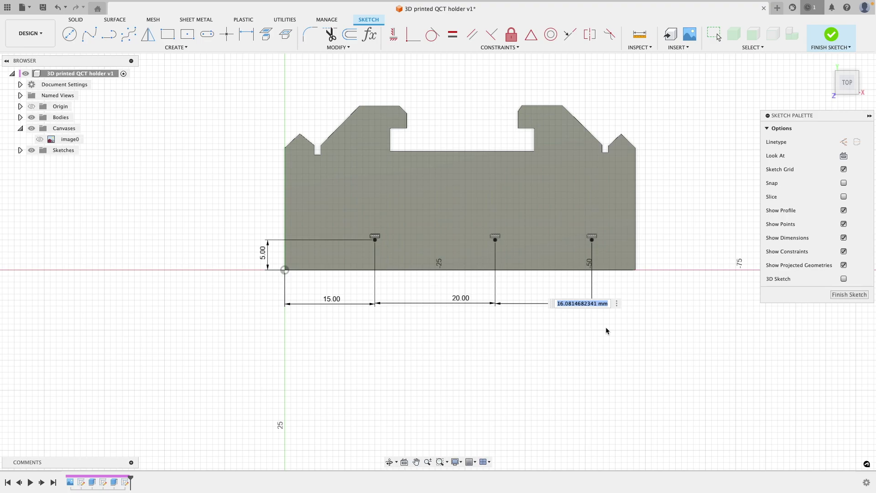
text(15)
key(Return)
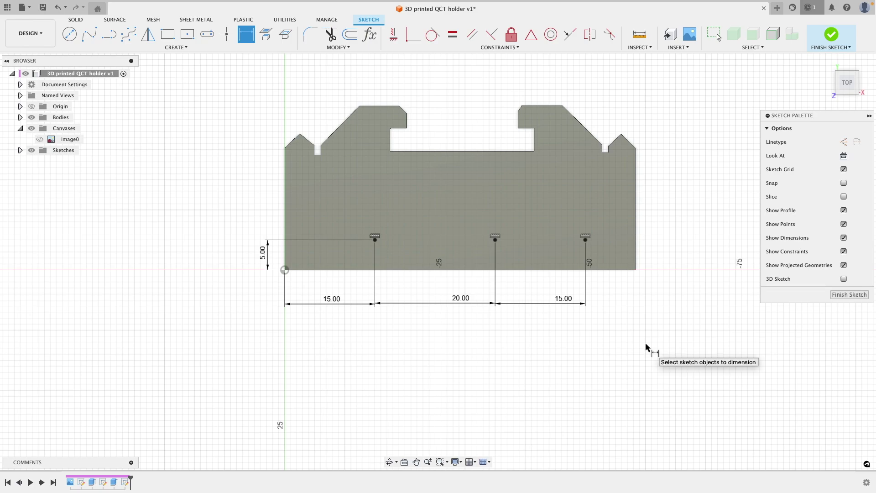
key(Escape)
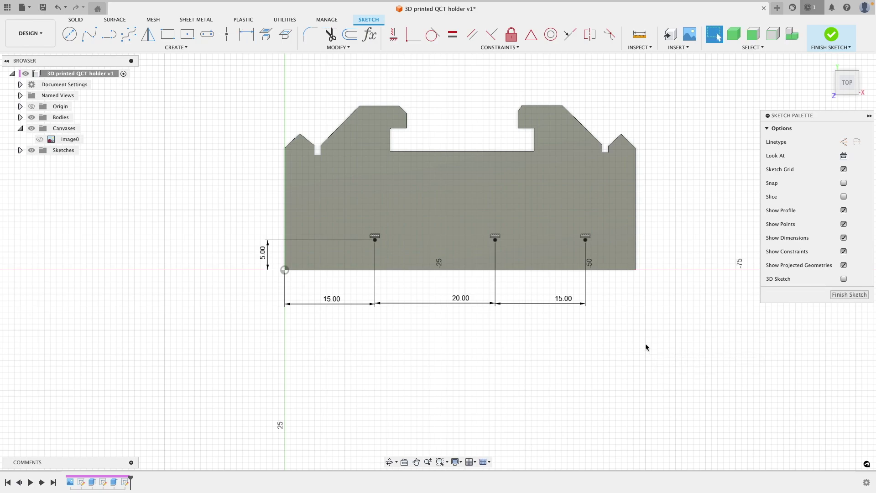
Change the 20 mm spacing to 15 mm and finish the sketch
double_click(471, 304)
text(15)
key(Return)
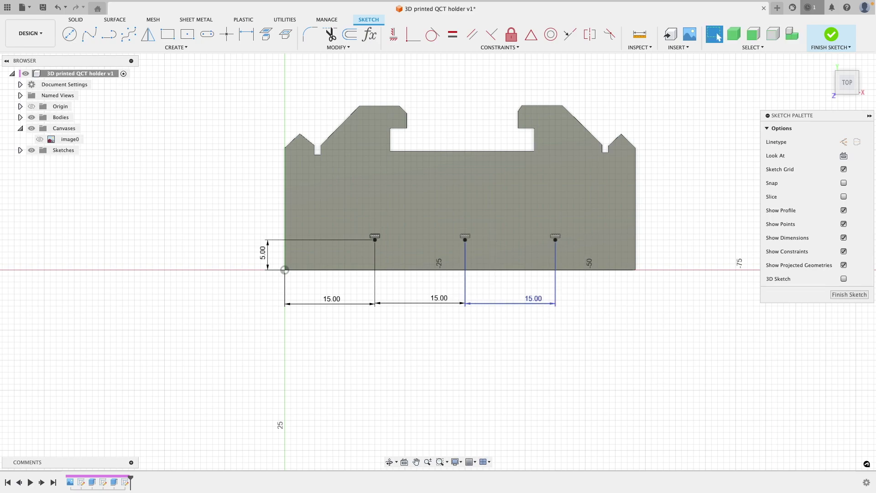
click(769, 306)
click(866, 296)
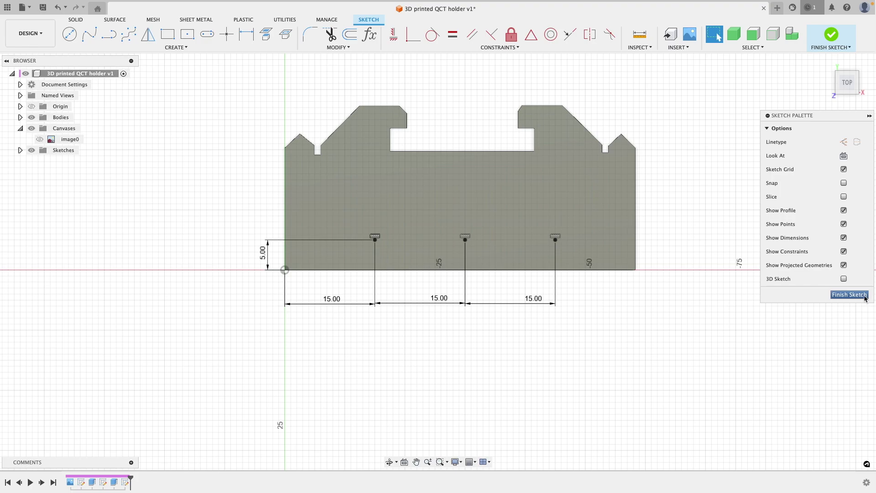
Create 5.5 mm clearance holes, 15 mm deep, at the three sketch points into the groove
click(865, 297)
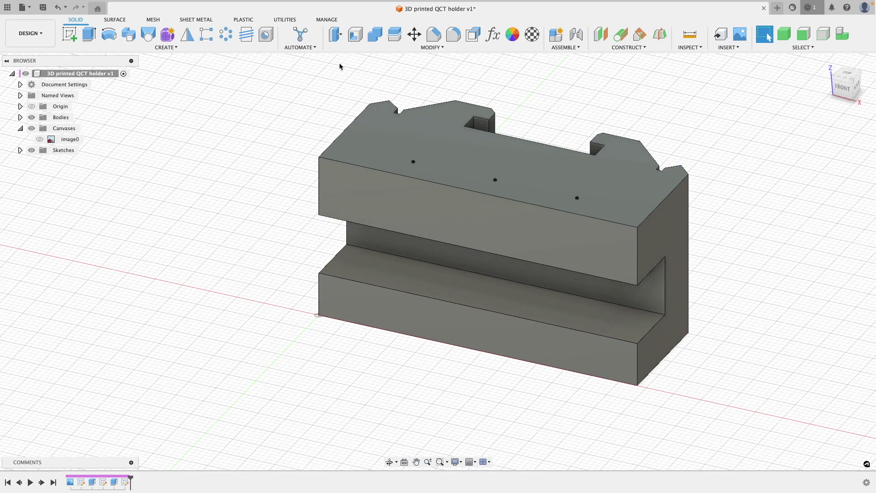
click(266, 34)
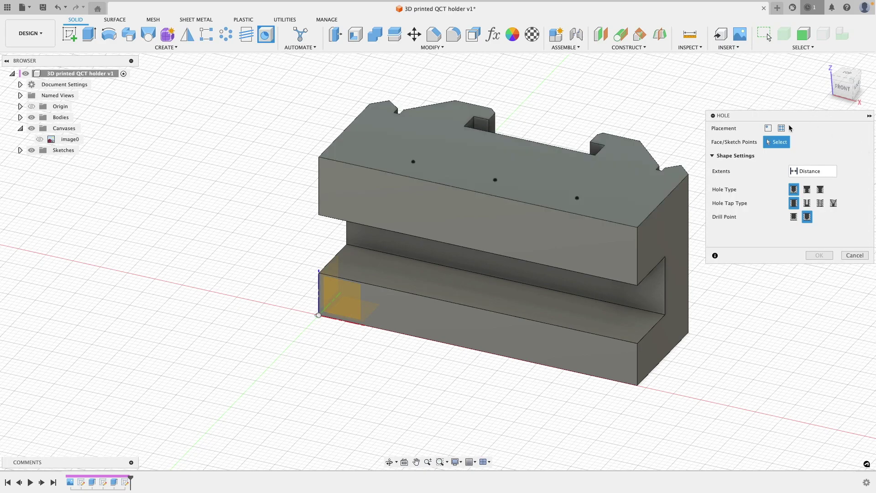
click(782, 128)
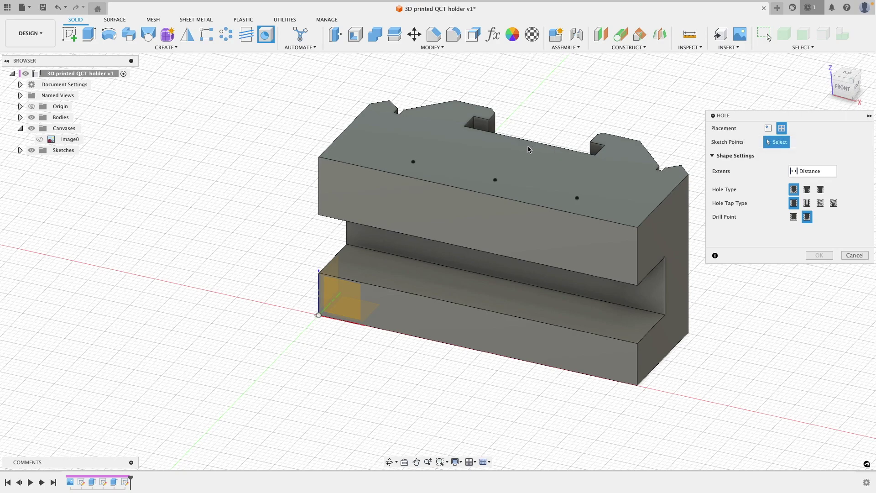
click(414, 162)
click(495, 180)
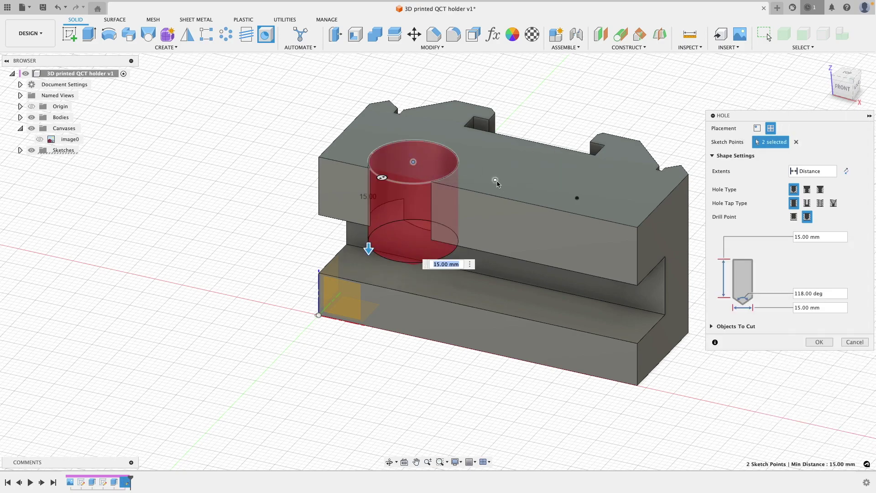
click(577, 199)
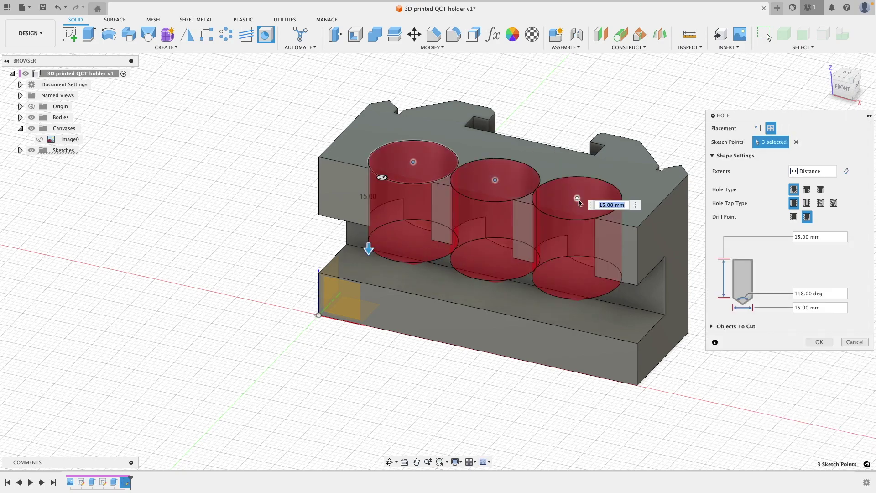
click(807, 204)
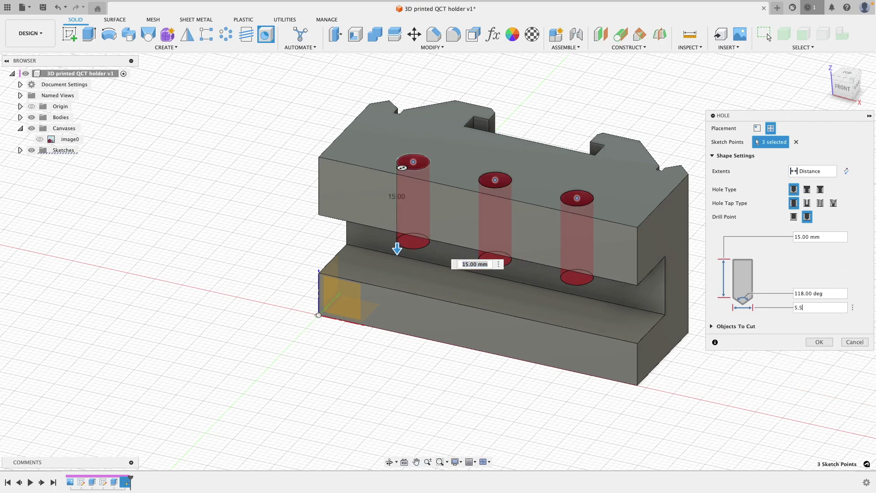
key(Return)
shift+middle_drag(756, 331, 750, 293)
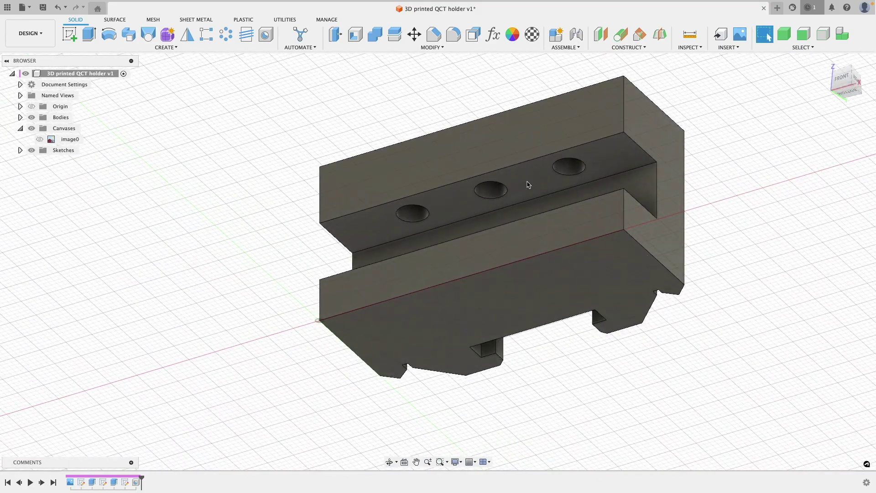
click(550, 180)
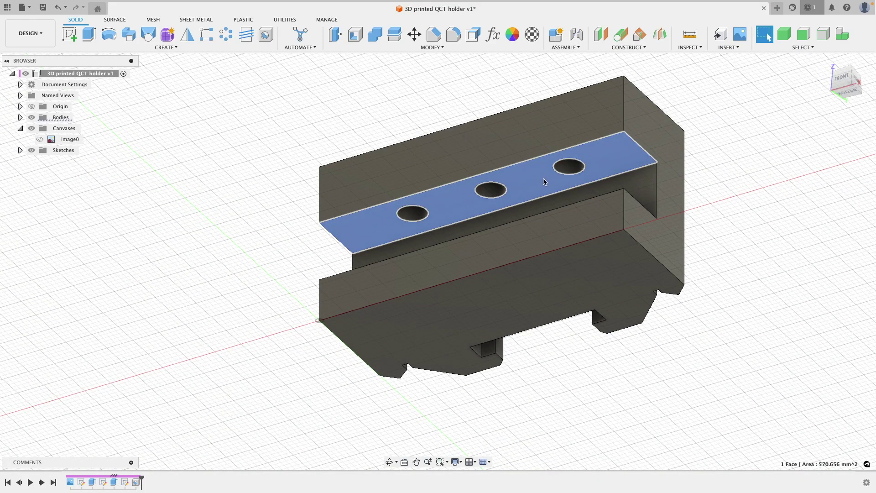
Start a sketch on the recessed three-hole face and switch to the Circumscribed Polygon tool
key(s)
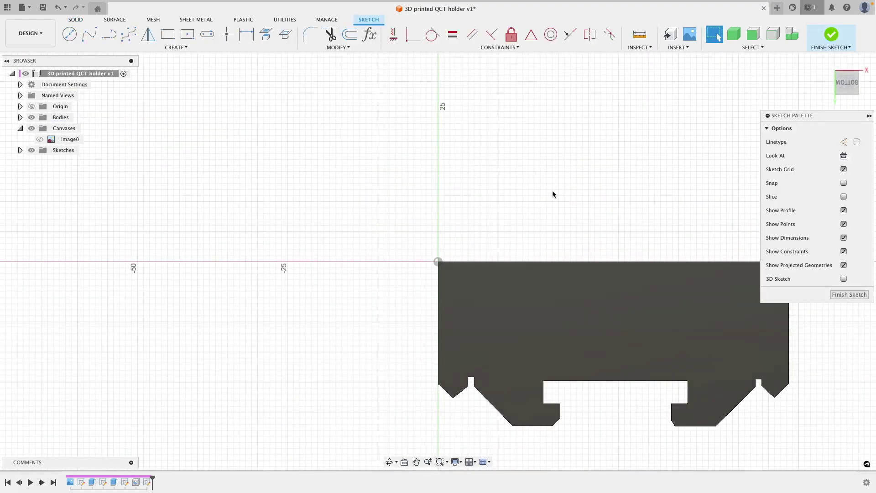
key(c)
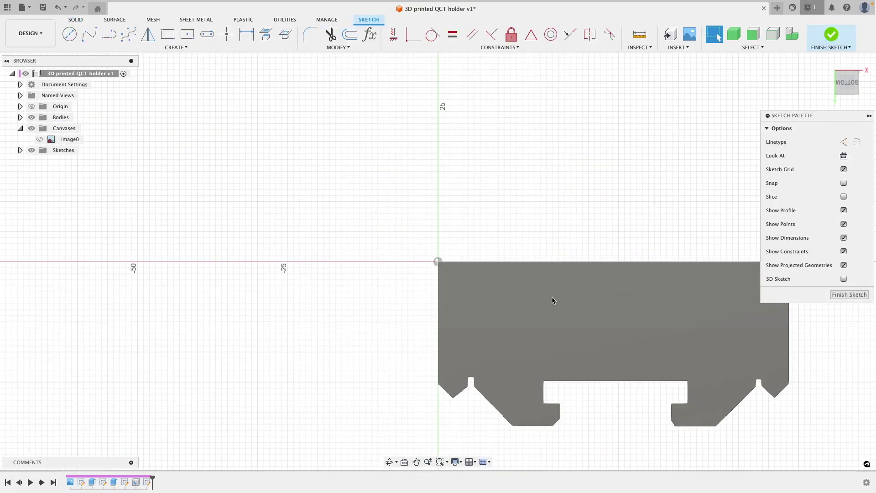
click(528, 291)
key(Escape)
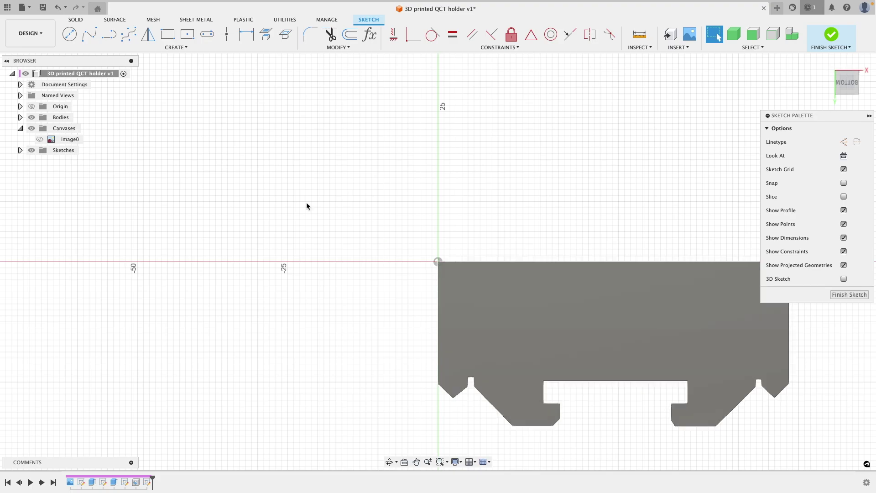
click(165, 48)
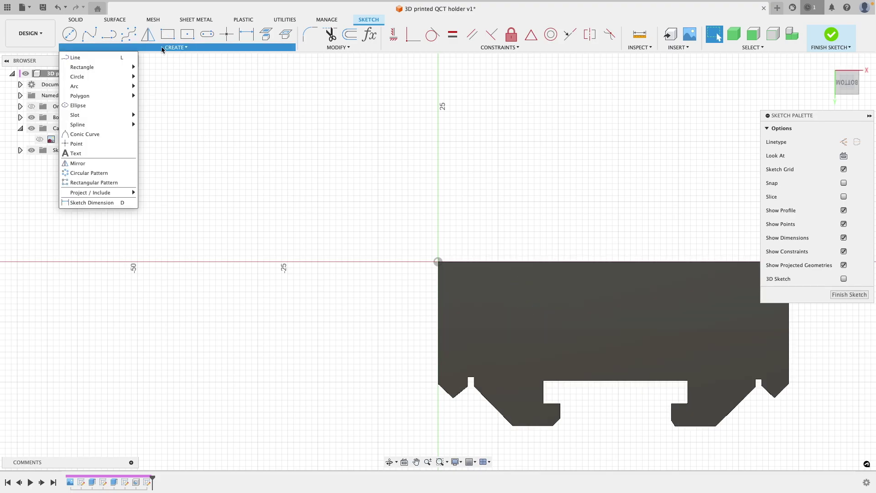
mouse_move(117, 99)
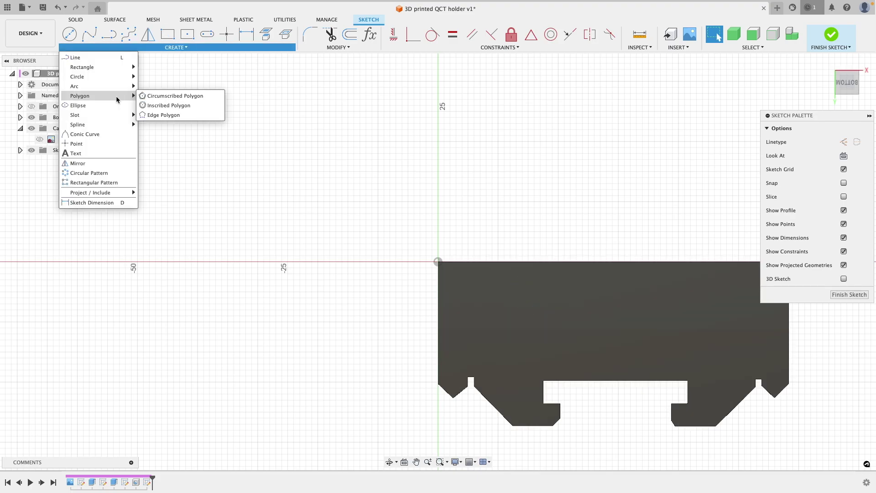
click(161, 97)
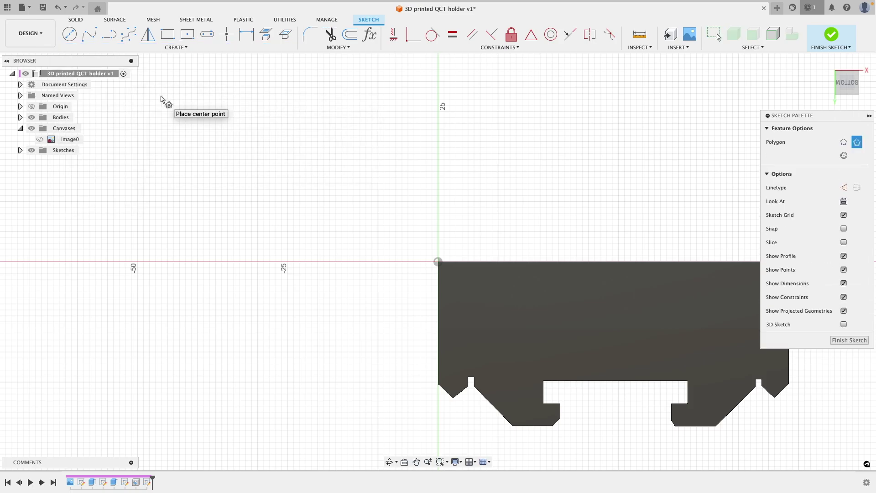
Draw two 4 mm circumscribed hexagons around the first two holes
click(528, 292)
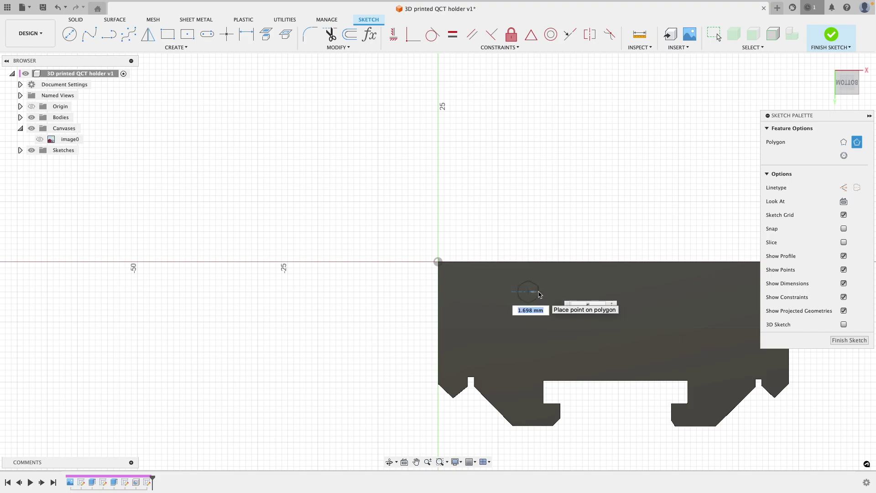
text(4)
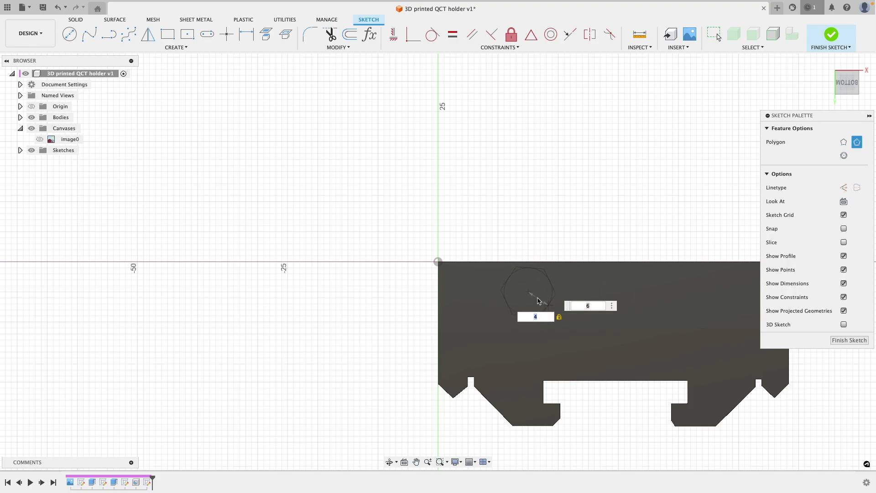
key(Tab)
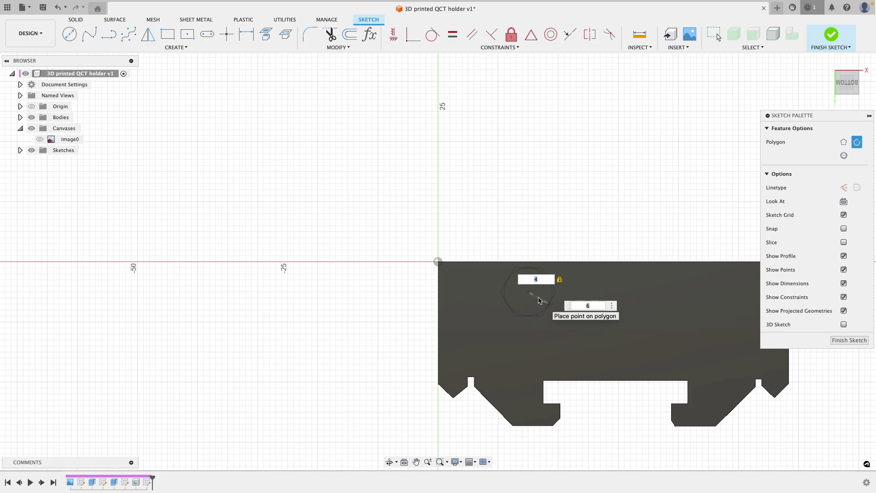
key(Return)
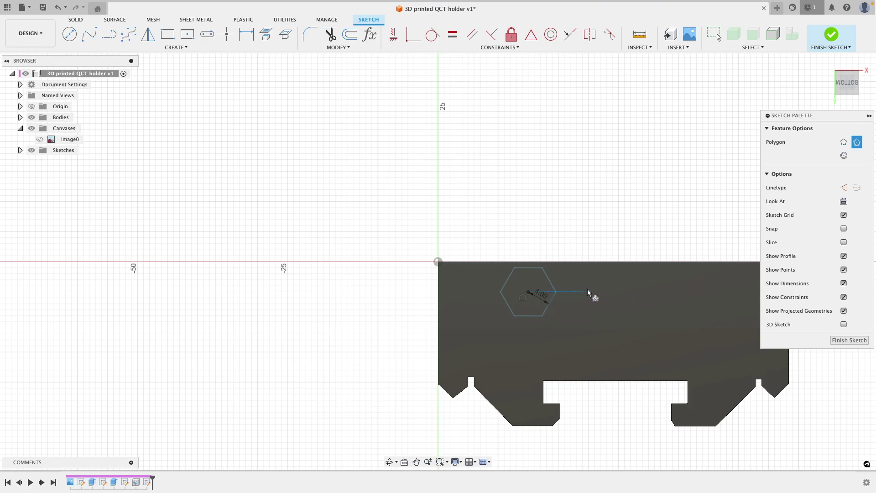
click(619, 292)
text(4)
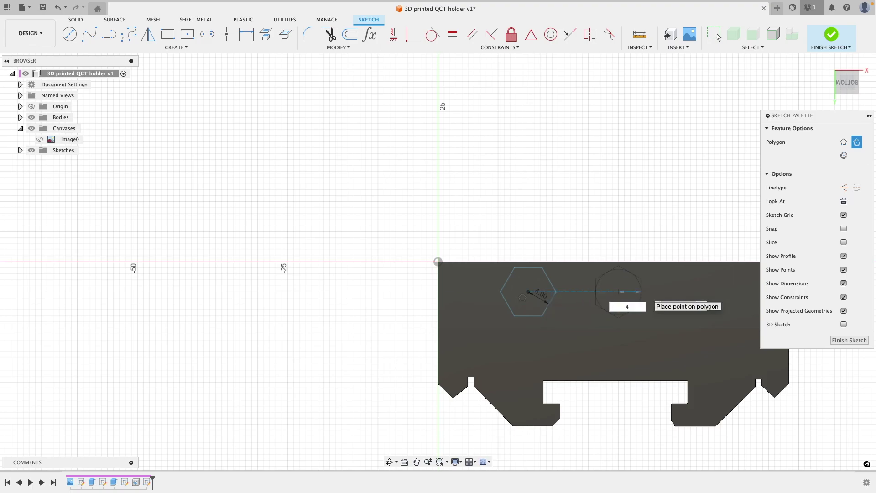
key(Tab)
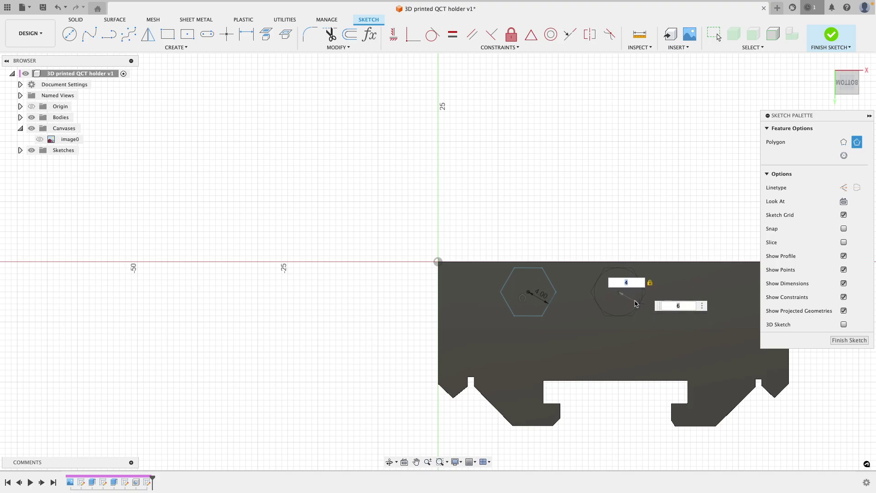
click(655, 303)
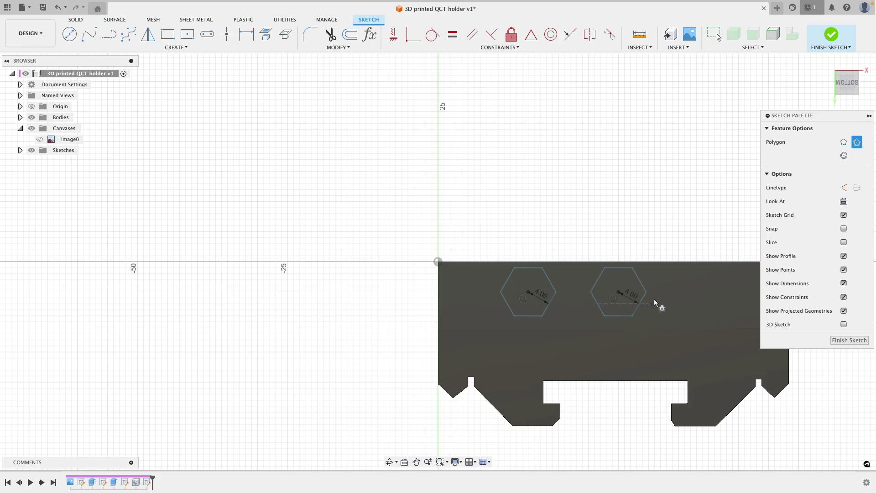
Draw the third 4 mm hexagon beside them, then finish the sketch
middle_drag(708, 297, 626, 308)
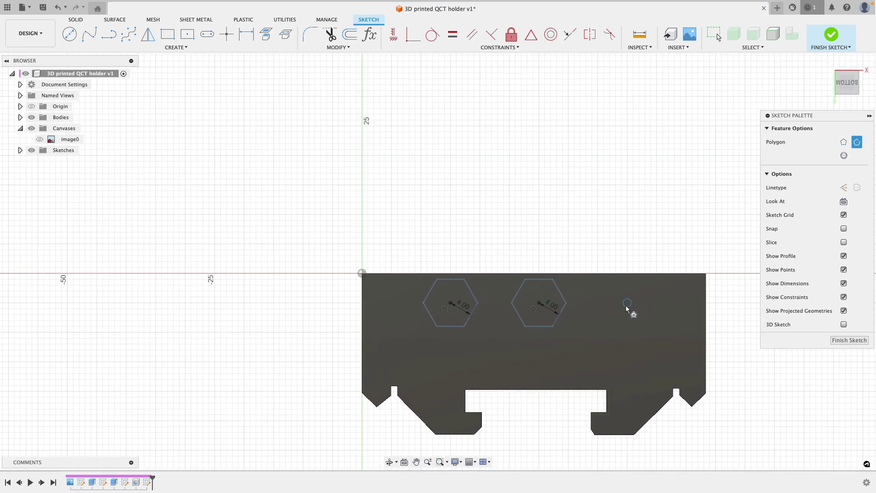
click(628, 303)
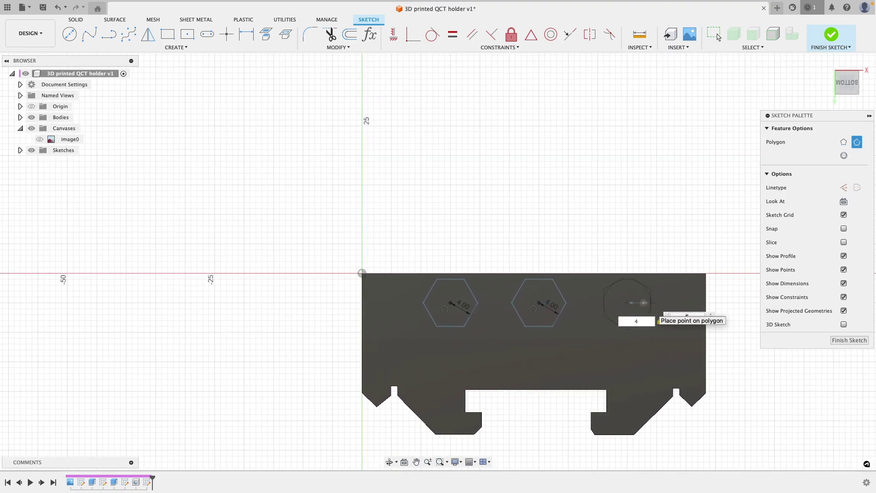
click(657, 302)
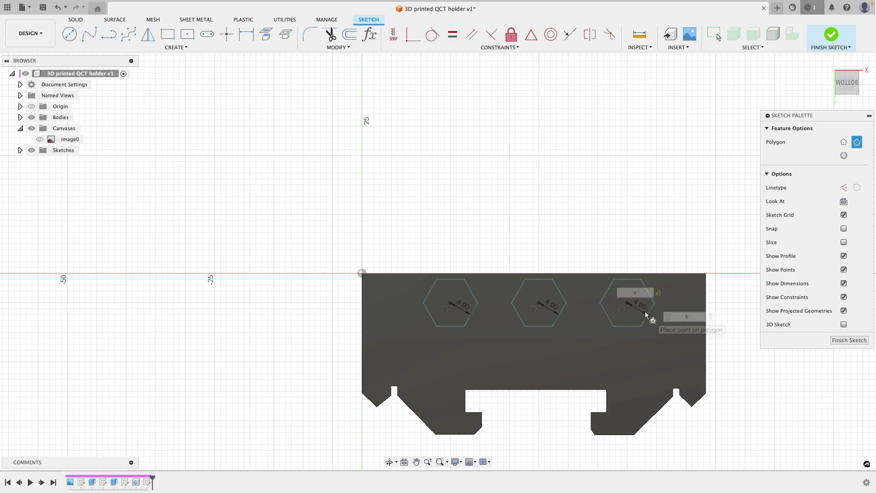
key(Escape)
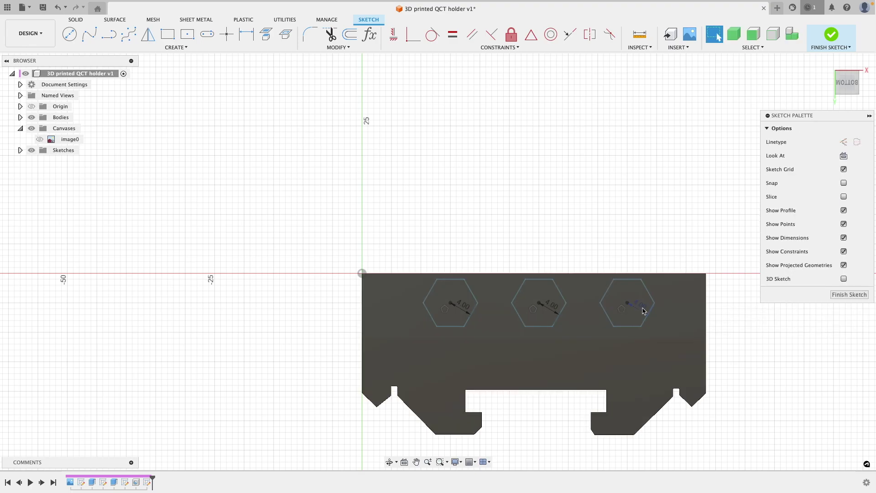
double_click(642, 306)
click(850, 295)
shift+middle_drag(750, 319, 748, 360)
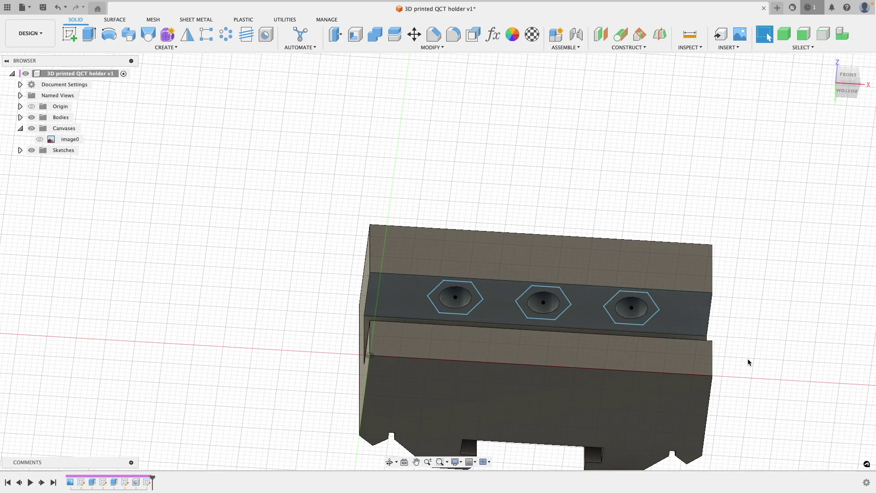
Extrude the three hexagon profiles as a -1 mm cut to form nut pockets
text(e-1)
key(Return)
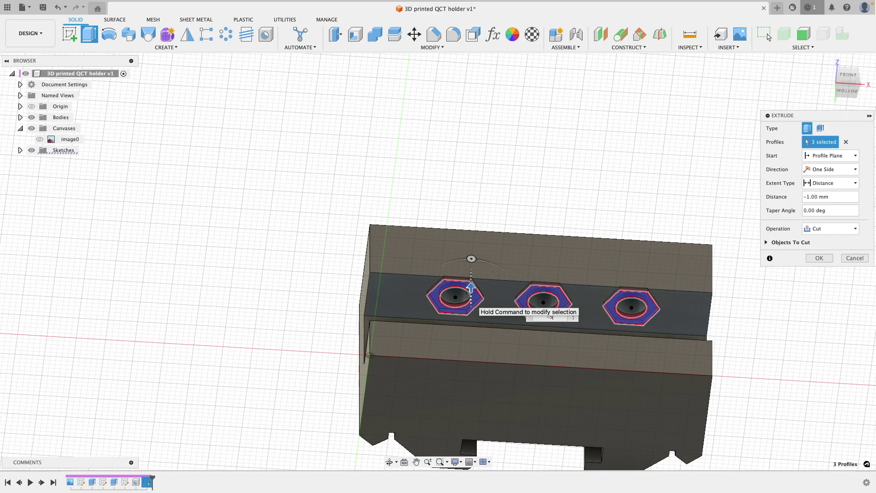
key(Return)
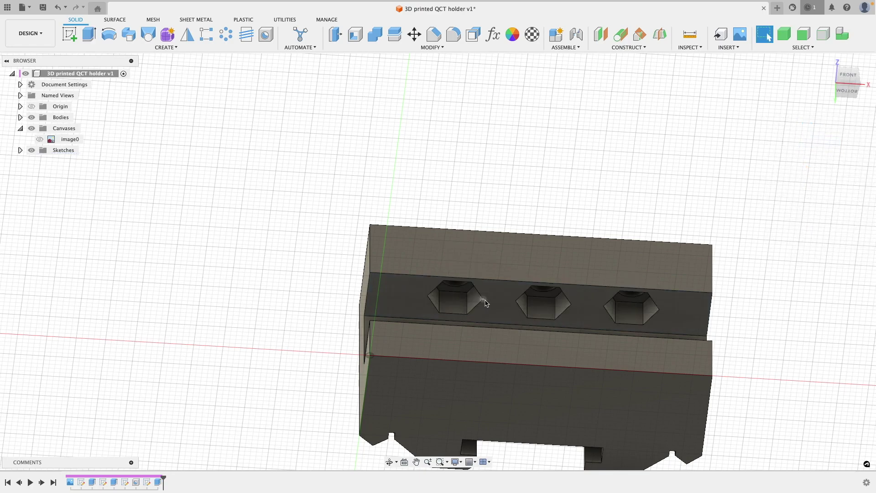
shift+middle_drag(488, 304, 689, 319)
Select the holder's top face and centre its outline in the view
click(688, 322)
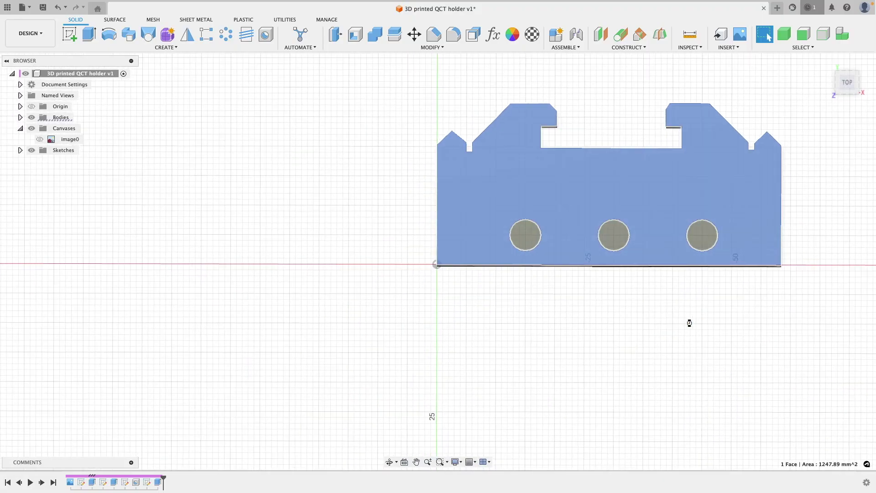
mouse_move(708, 276)
middle_down()
mouse_move(706, 291)
mouse_move(583, 322)
middle_up()
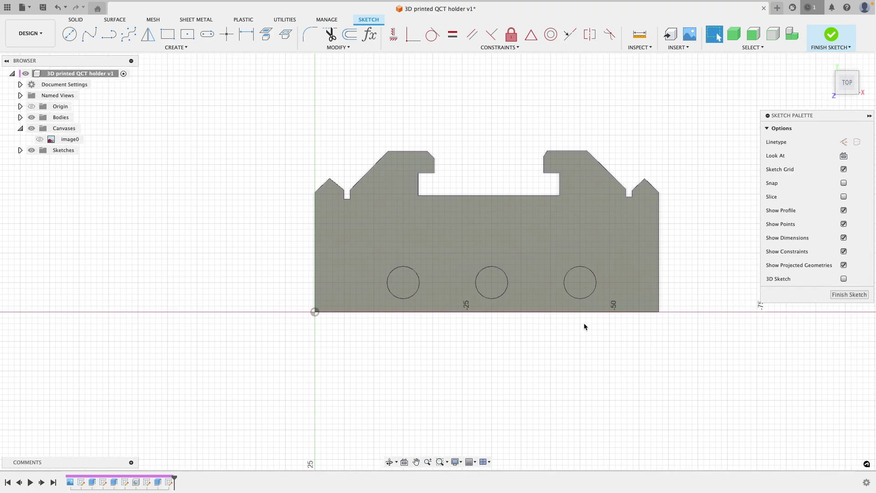
Place sketch points above the middle, right and left bolt holes
key(p)
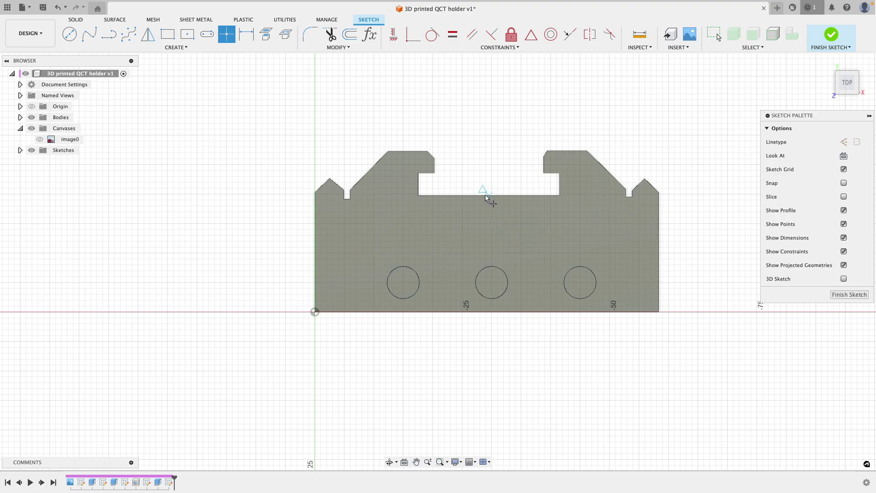
click(489, 217)
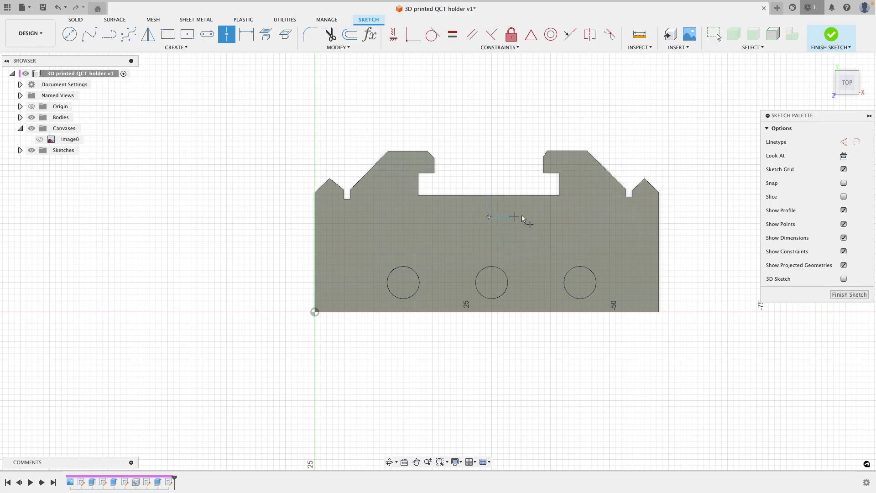
click(595, 217)
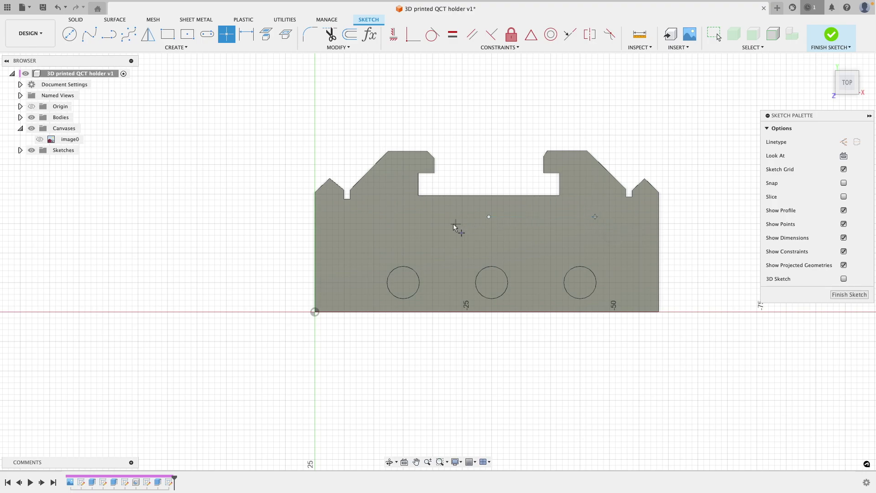
click(381, 217)
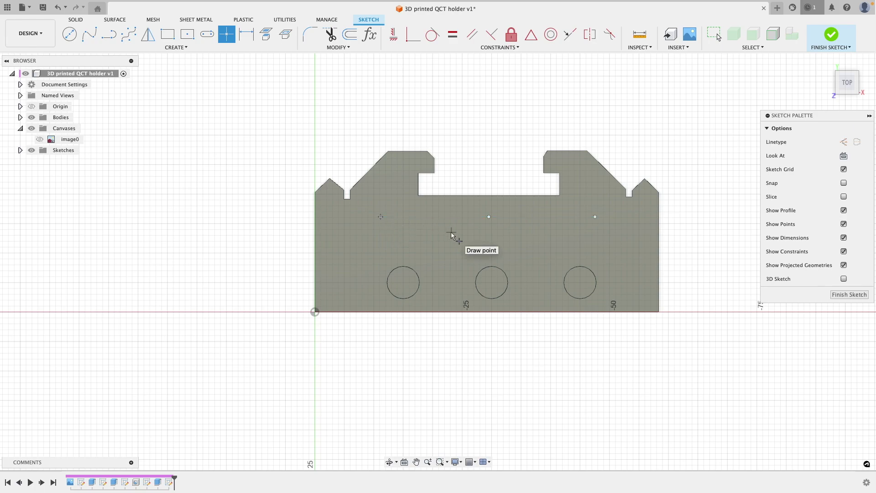
key(Escape)
Dimension the middle point 4 mm below the slot's bottom edge
key(d)
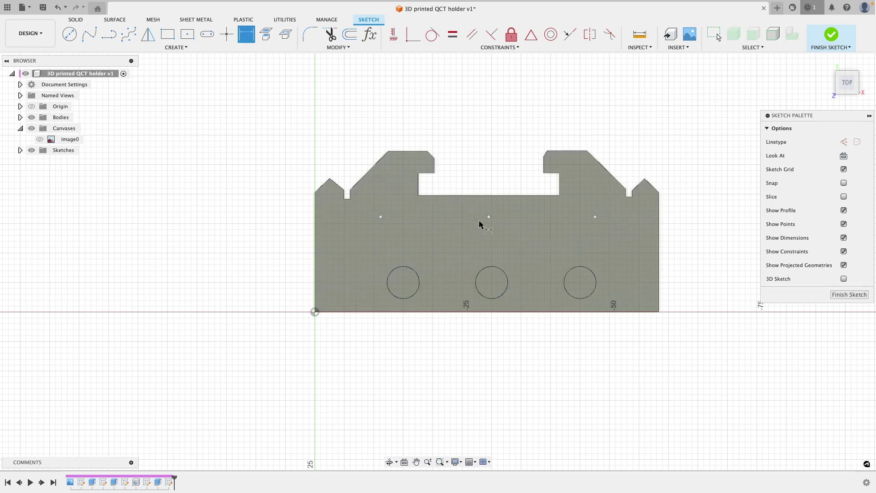
click(488, 217)
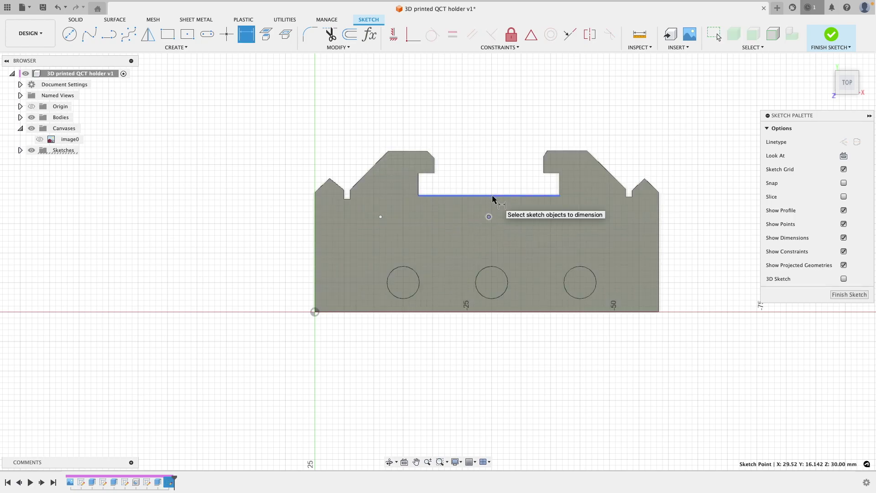
click(493, 196)
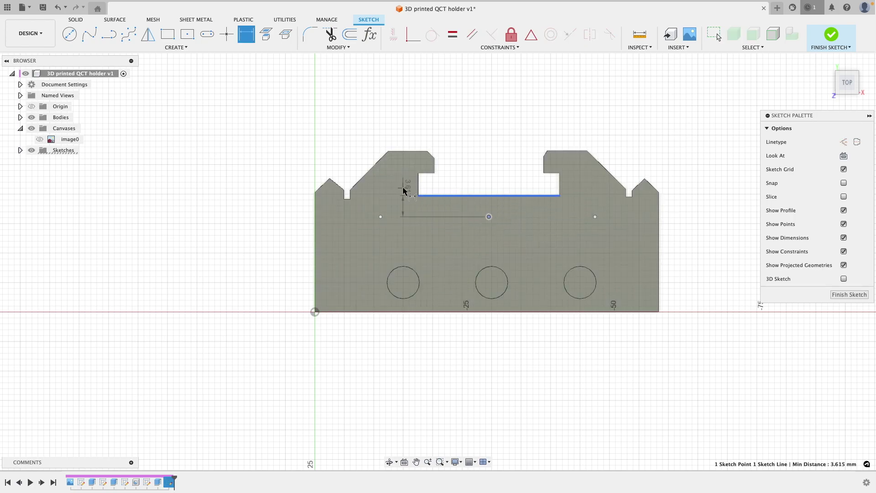
click(278, 206)
text(4)
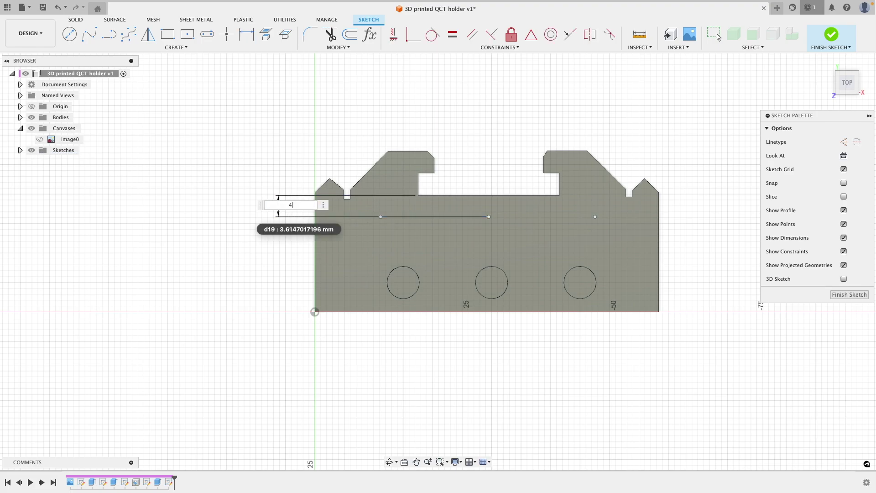
key(Return)
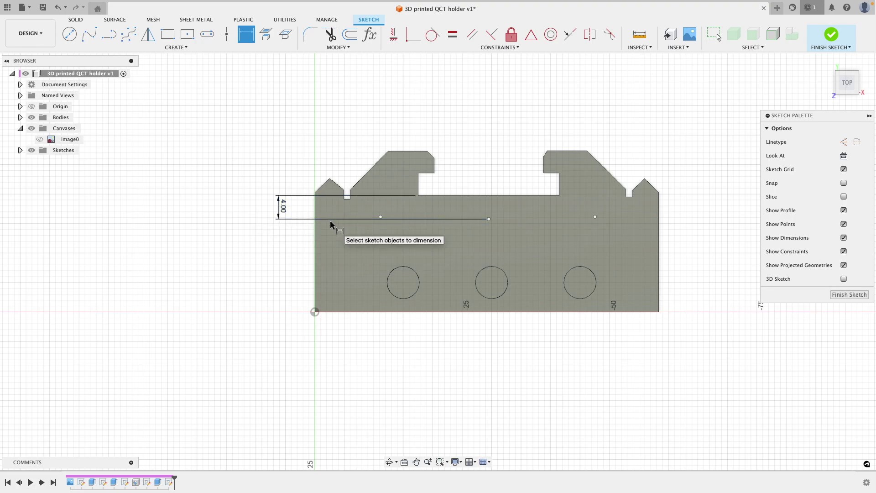
Constrain the left and right points horizontal with the middle point
key(h)
click(489, 219)
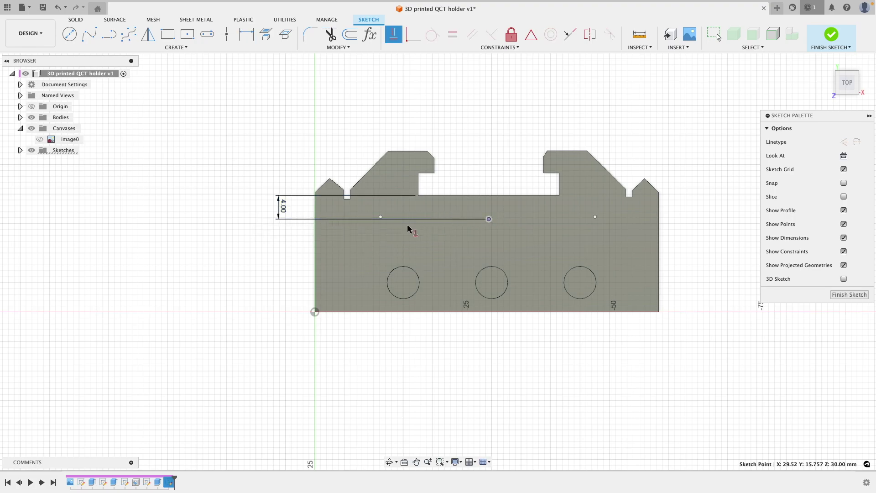
click(382, 217)
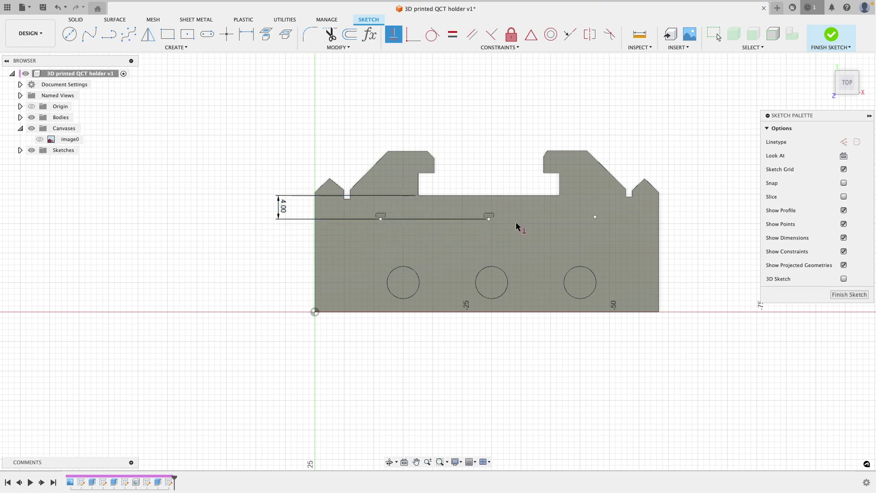
click(489, 219)
click(595, 218)
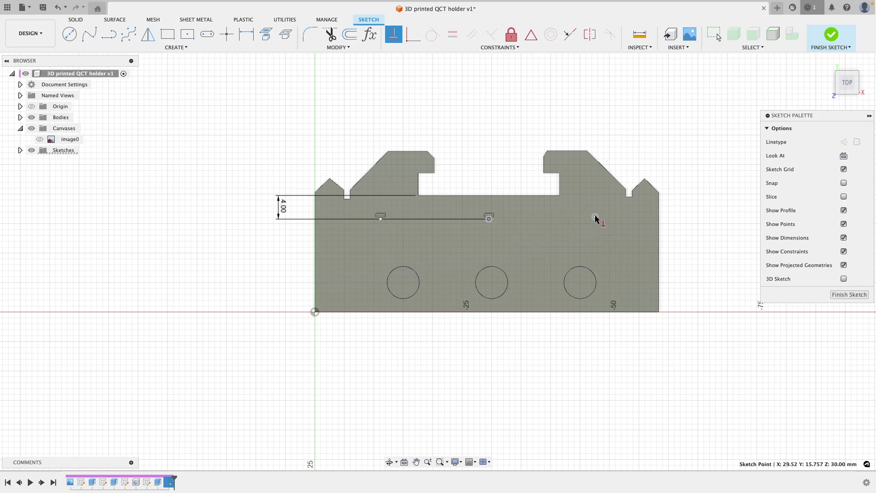
key(Escape)
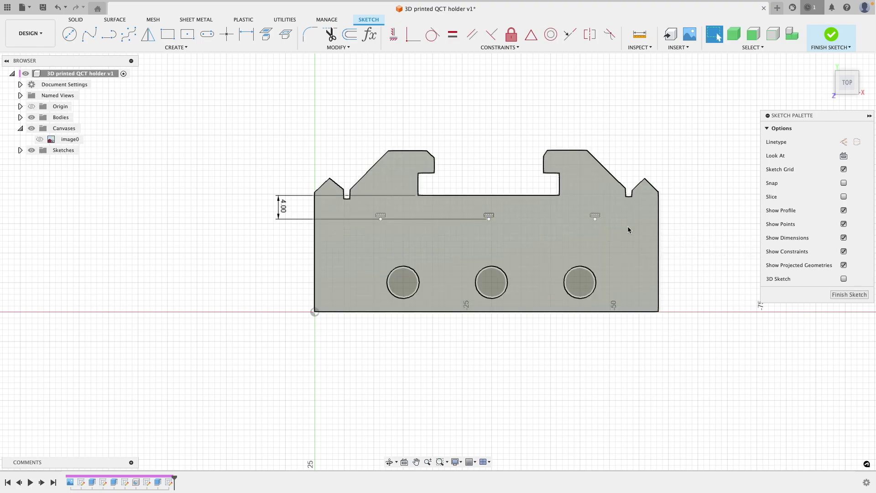
Space the outer points 18 mm from the middle point on each side and finish the sketch
key(d)
click(489, 219)
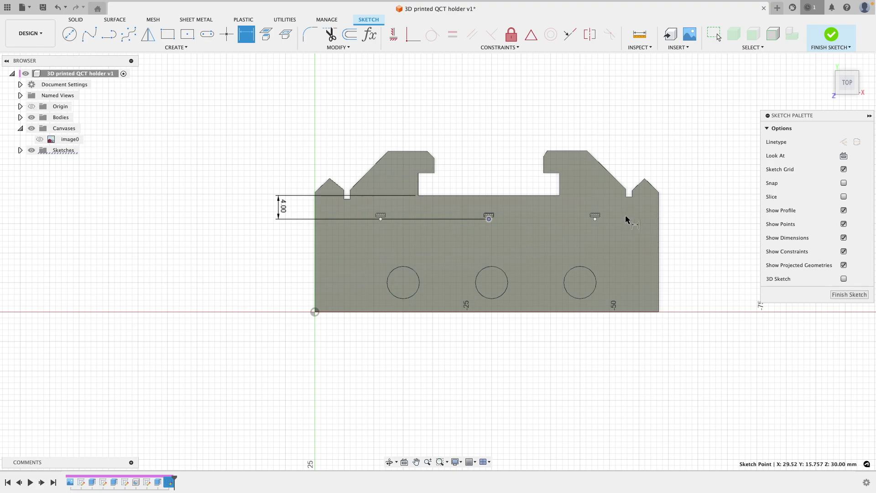
click(596, 220)
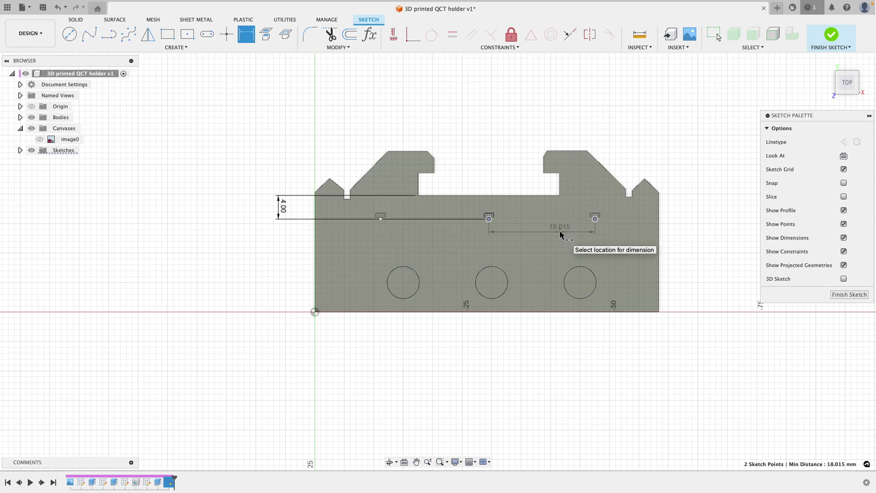
click(566, 235)
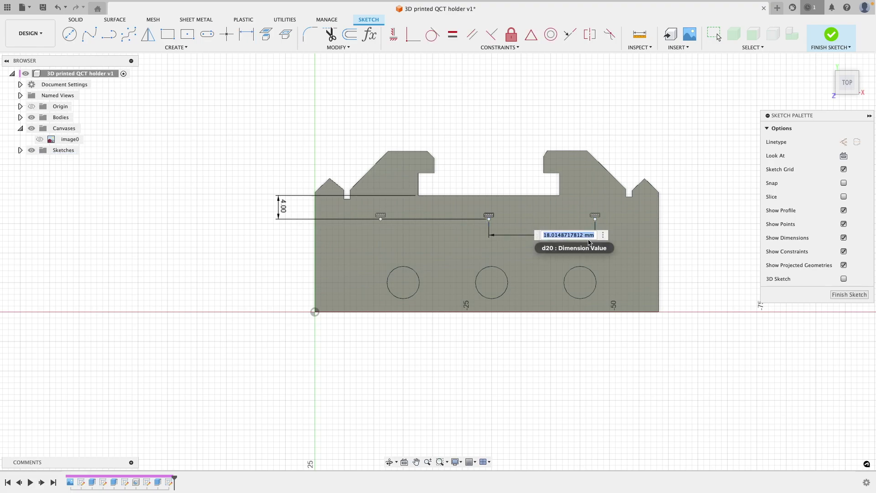
text(18)
key(Return)
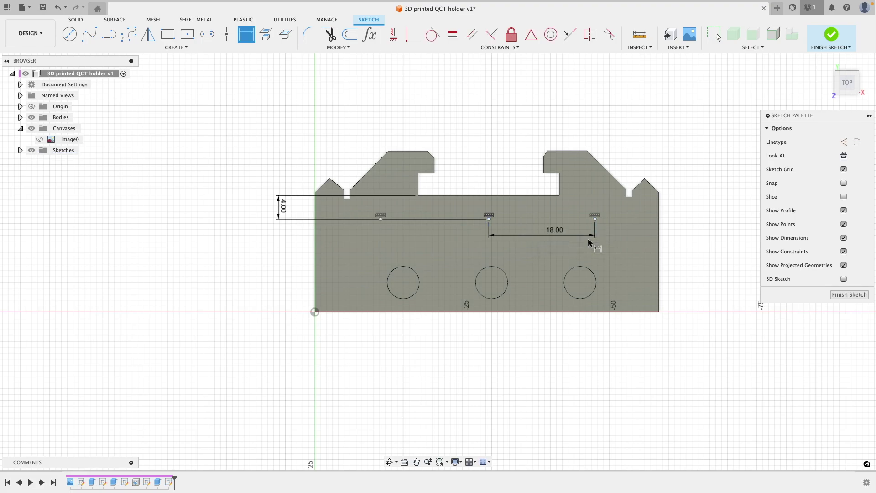
click(381, 219)
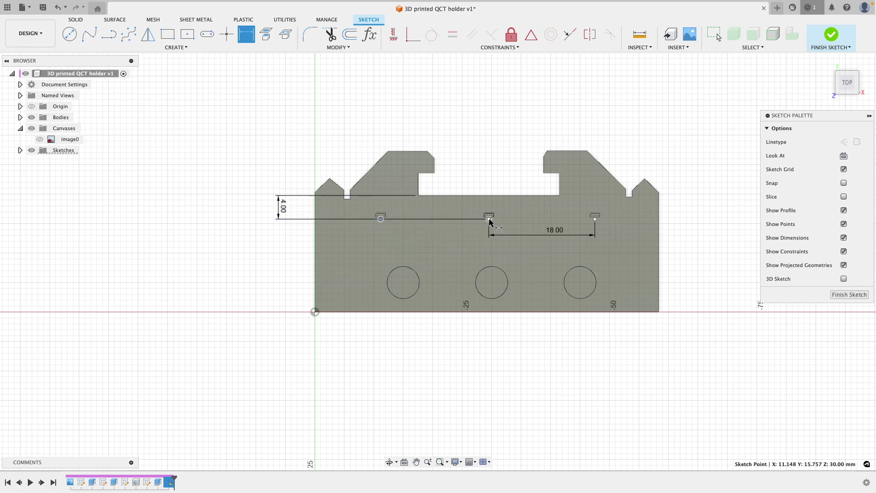
click(489, 220)
click(466, 238)
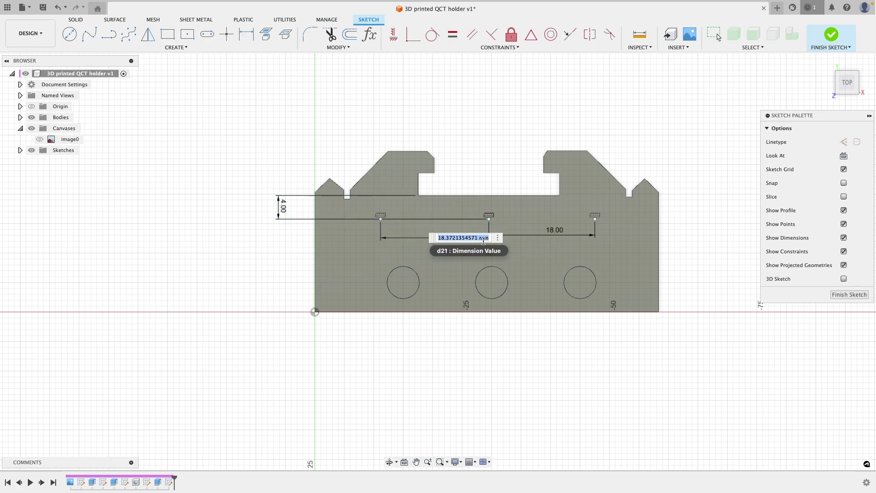
text(18)
key(Return)
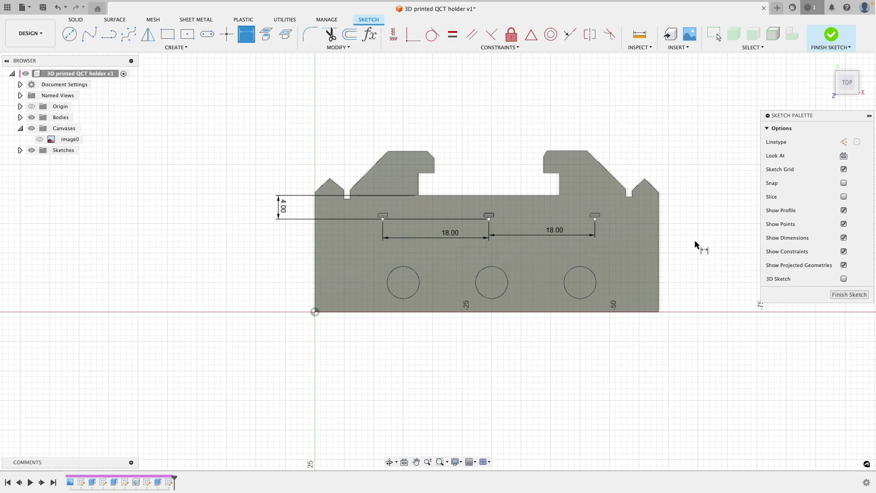
key(Escape)
shift+middle_drag(693, 245, 845, 299)
key(Escape)
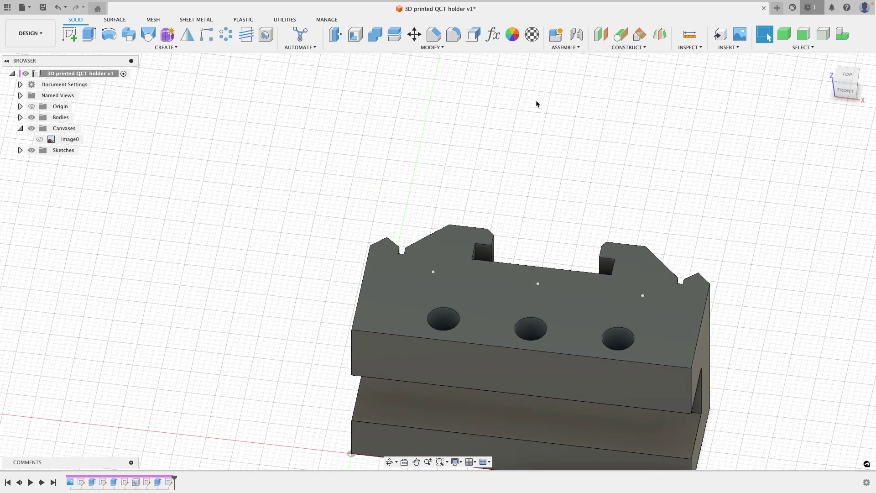
Create counterbored M5 clearance holes at the two outer points, 41 mm deep through the body
click(265, 39)
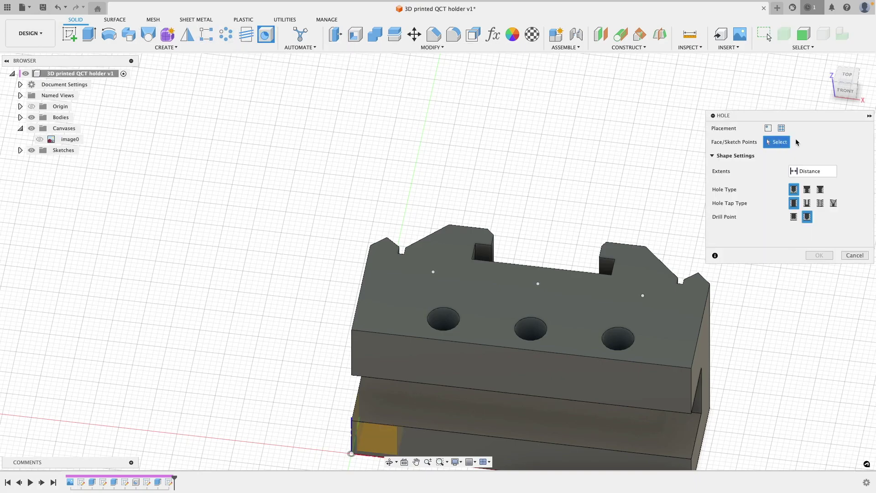
click(781, 128)
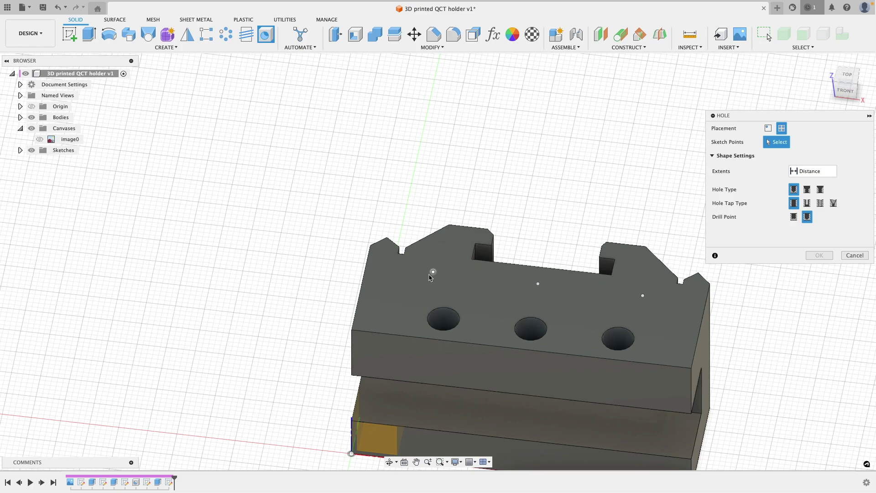
click(436, 274)
click(643, 296)
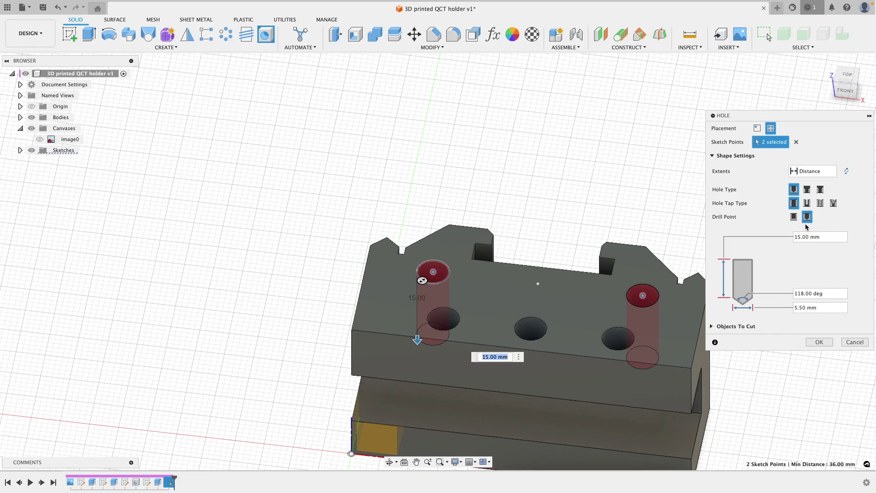
click(807, 190)
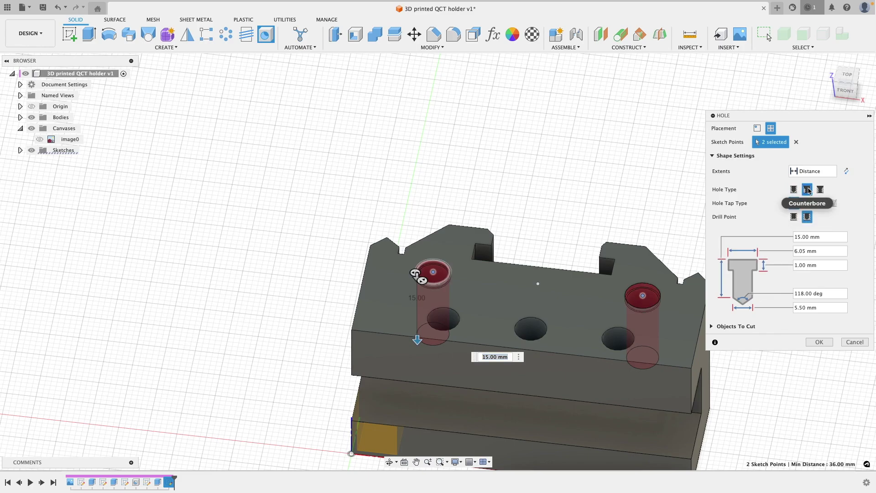
click(808, 204)
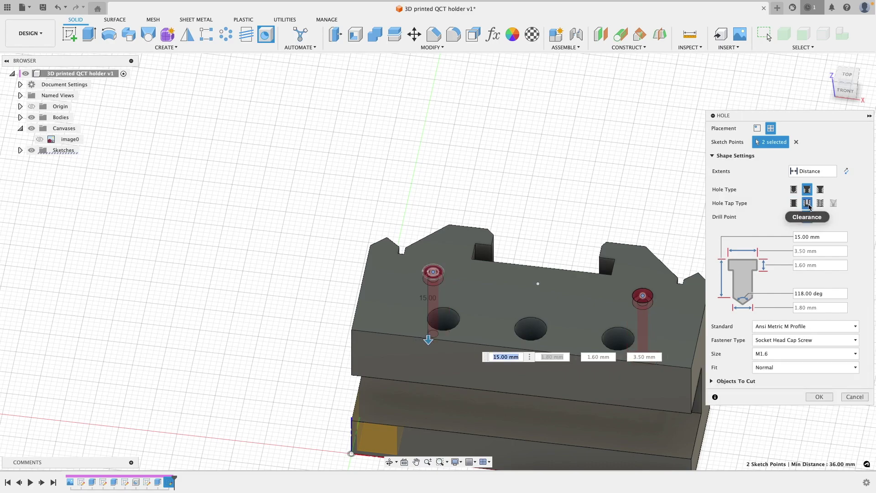
click(813, 354)
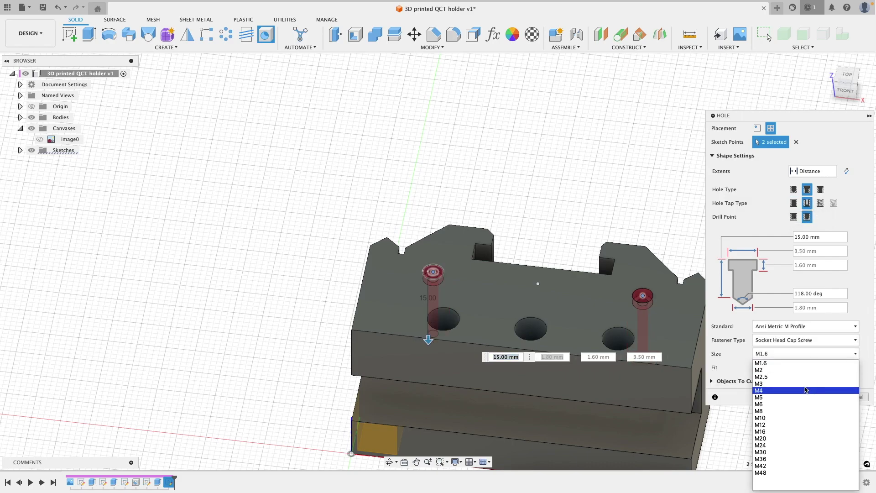
click(798, 398)
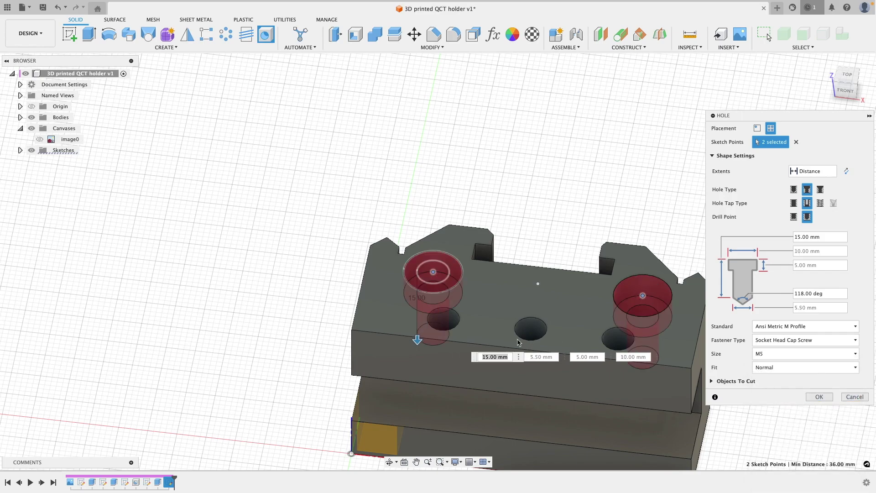
drag(417, 340, 421, 449)
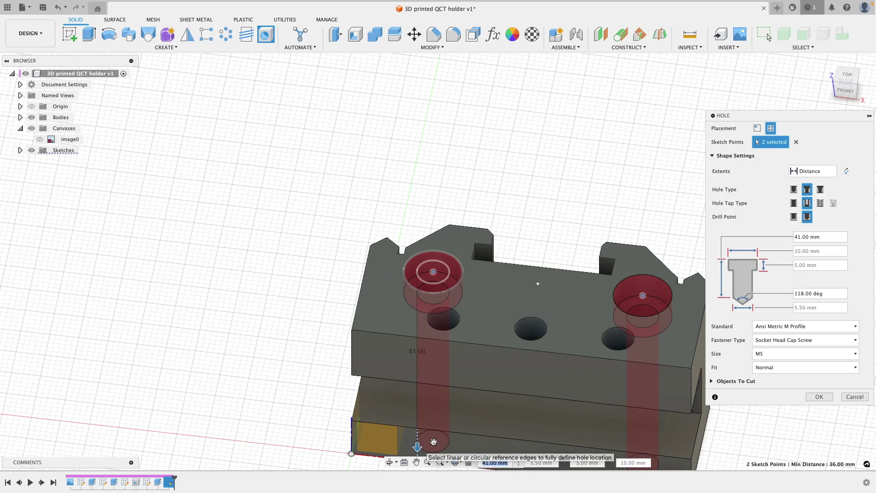
click(812, 398)
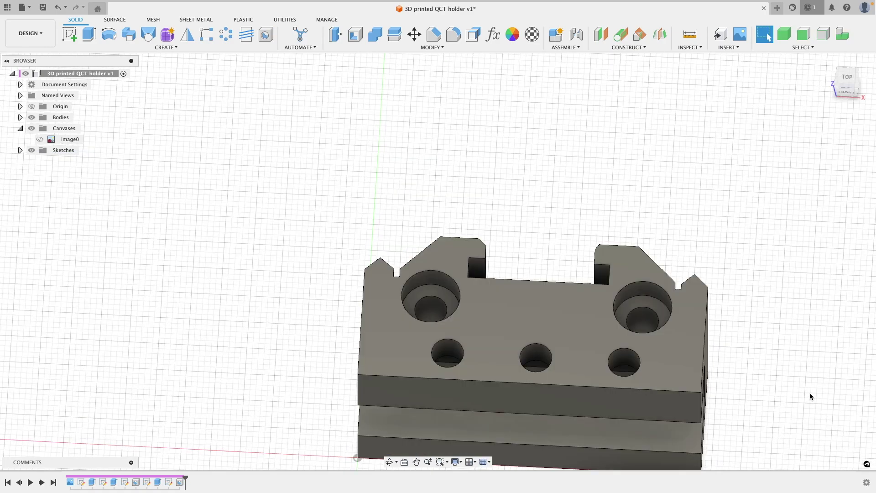
Start a sketch on the holder's bottom face with the Inscribed Polygon tool
shift+middle_drag(776, 354, 748, 225)
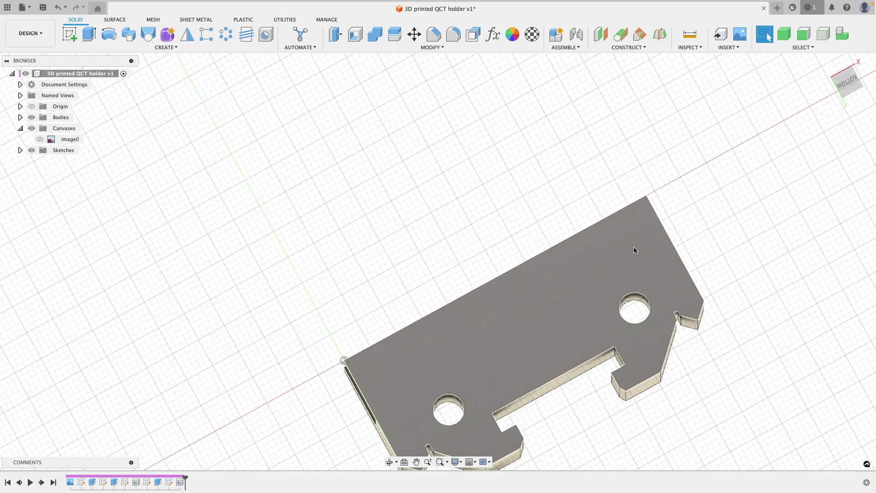
click(635, 250)
key(s)
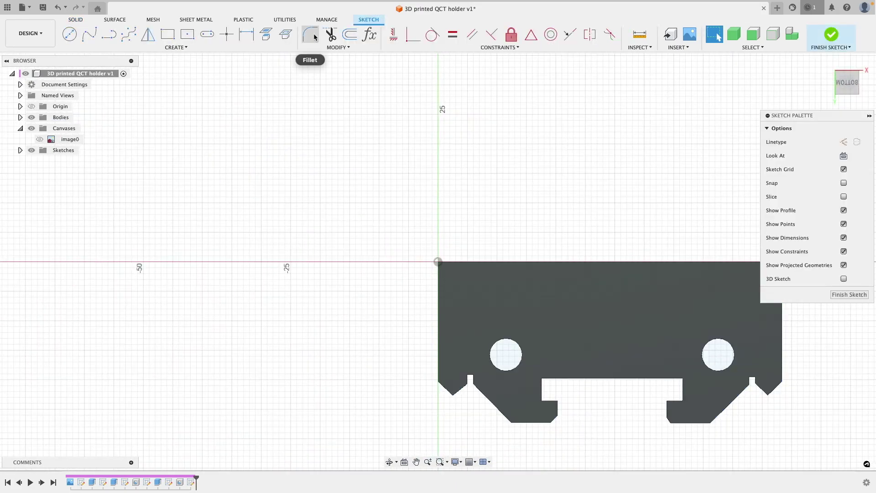
click(196, 45)
mouse_move(109, 95)
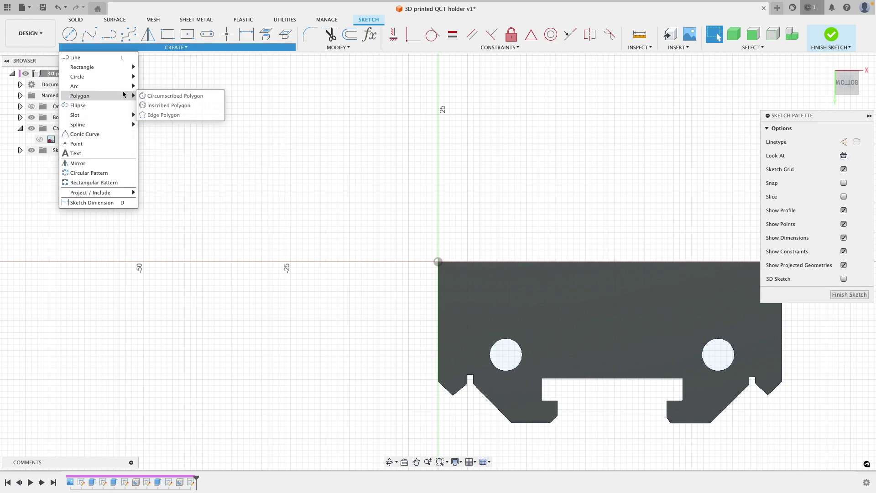
click(169, 104)
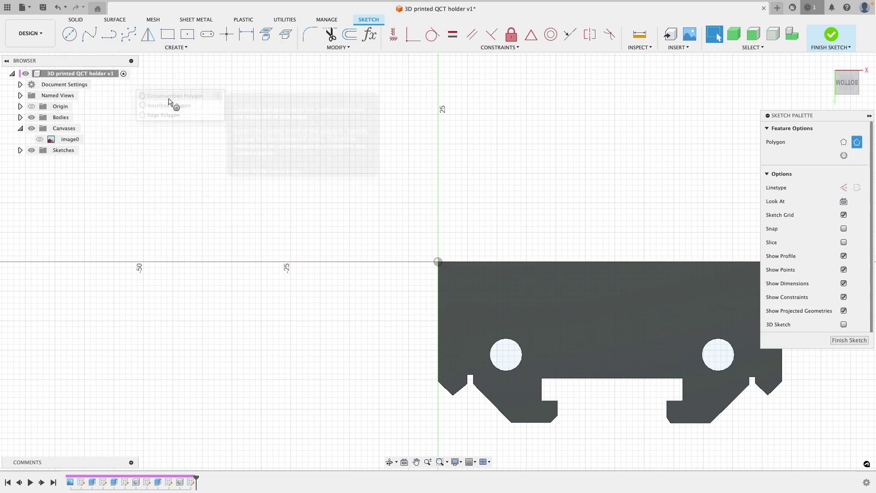
Draw 4.1 mm radius hexagons around the left and right holes, then finish the sketch
click(506, 355)
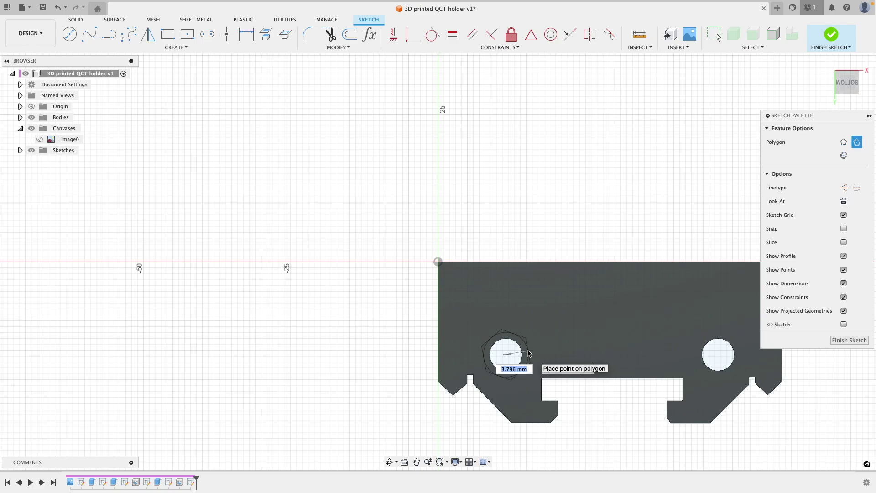
text(4.1)
key(Tab)
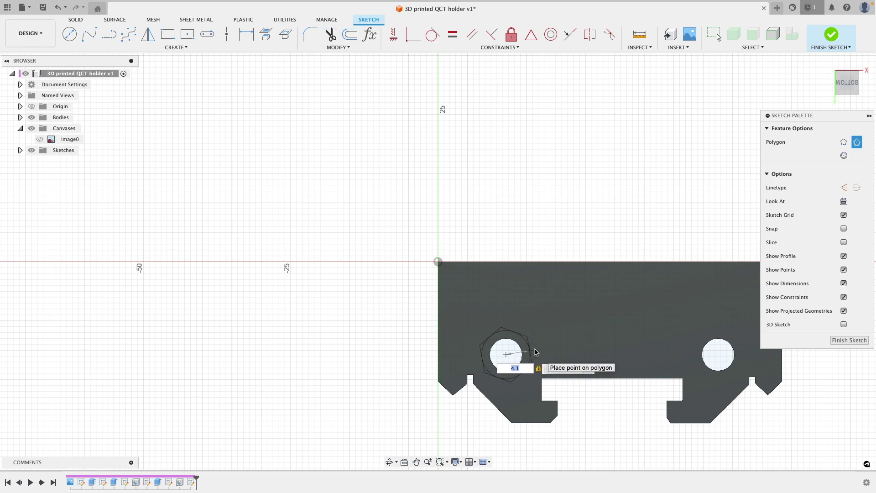
click(536, 352)
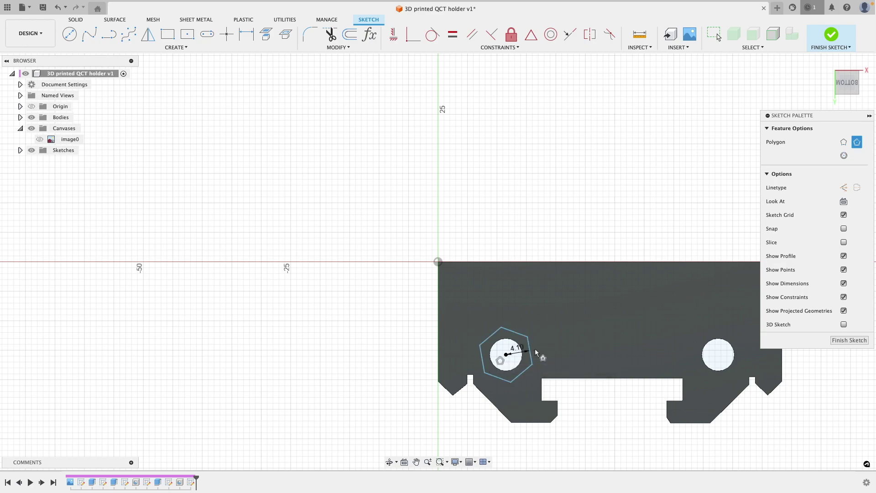
click(718, 355)
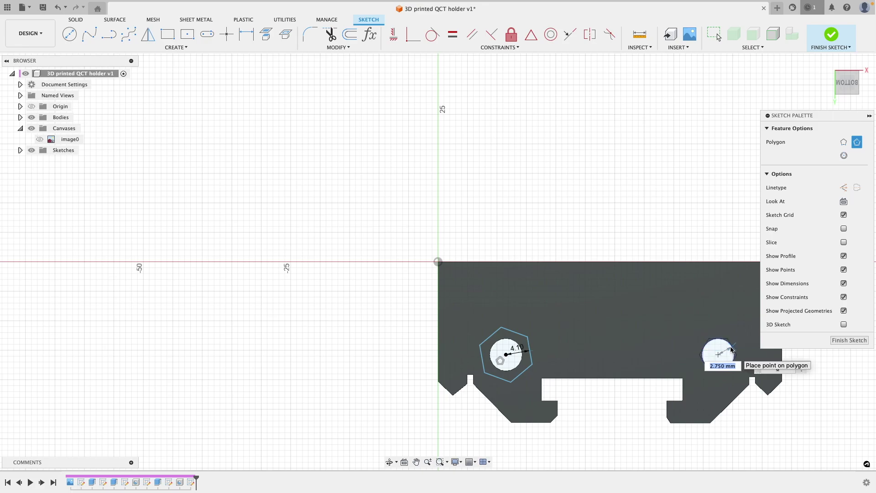
text(4.1)
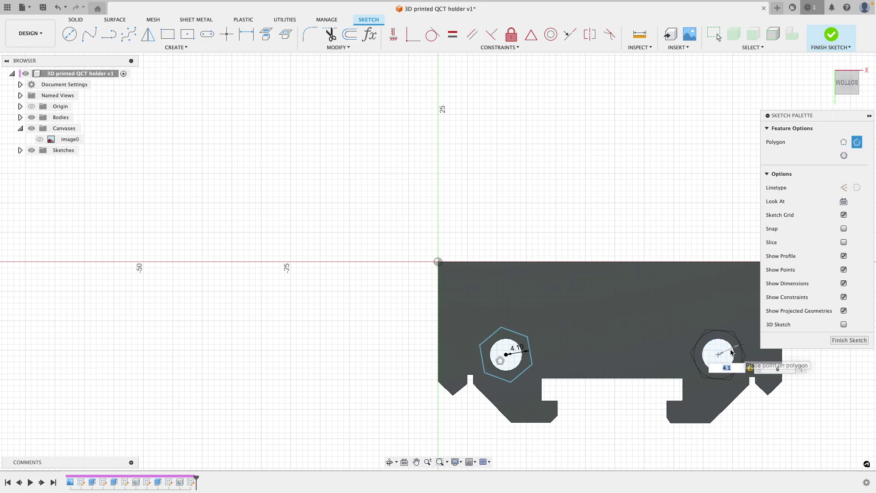
key(Tab)
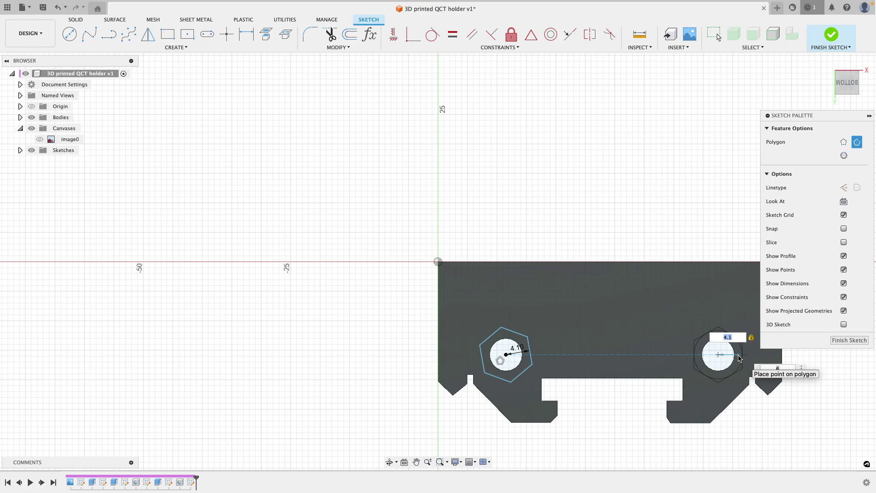
click(740, 358)
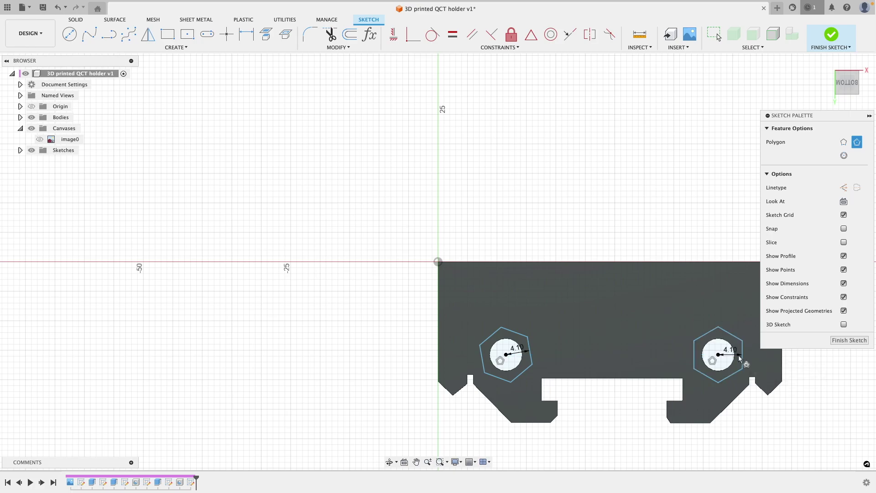
click(850, 340)
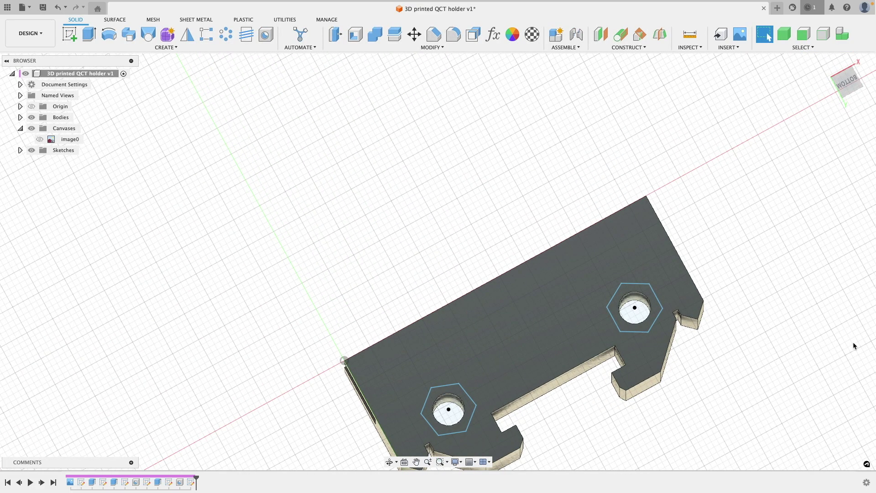
Extrude both hexagon profiles -2 mm as a cut to form the nut pockets
key(e)
click(656, 311)
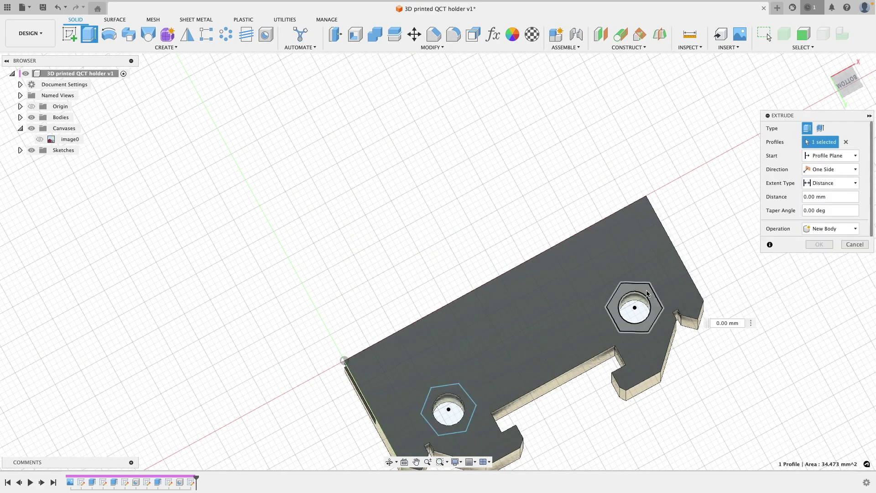
click(457, 392)
shift+middle_drag(528, 405, 470, 342)
drag(449, 302, 451, 314)
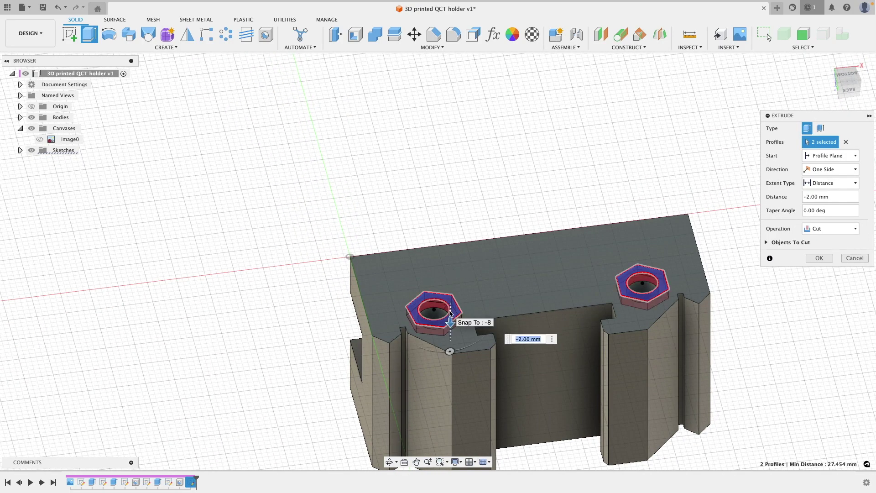
key(Return)
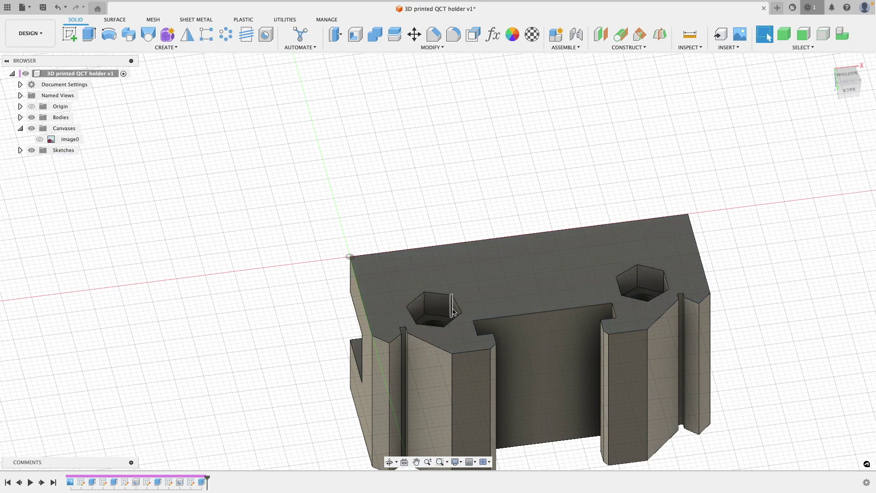
shift+middle_drag(804, 315, 775, 470)
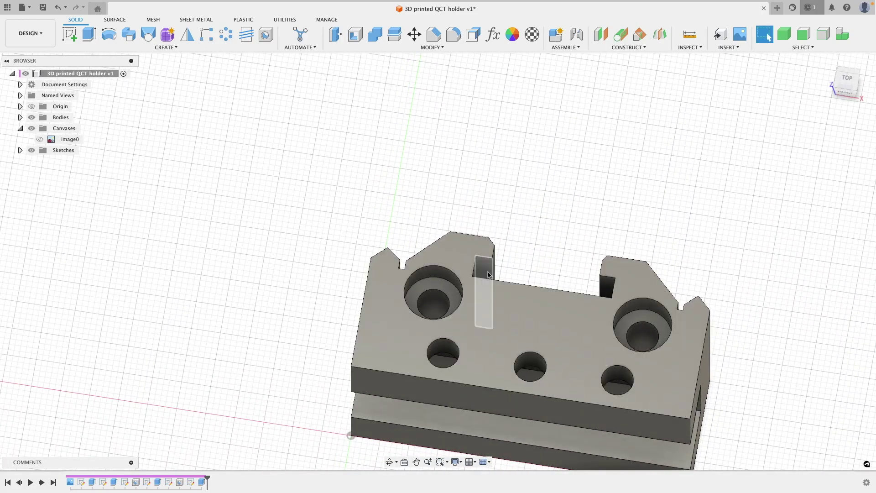
Show Sketch5 and add a Simple, Tapped, Modeled 5.0 mm hole, 19 mm deep, at the centre point
click(19, 151)
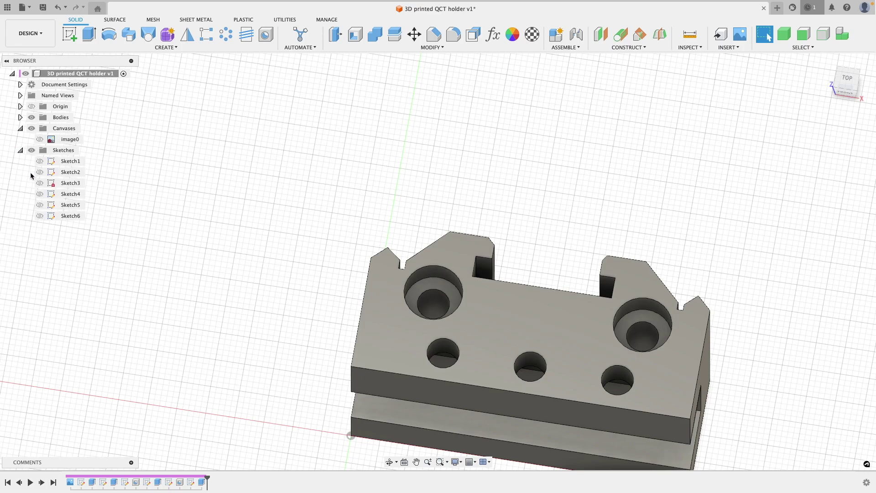
click(39, 205)
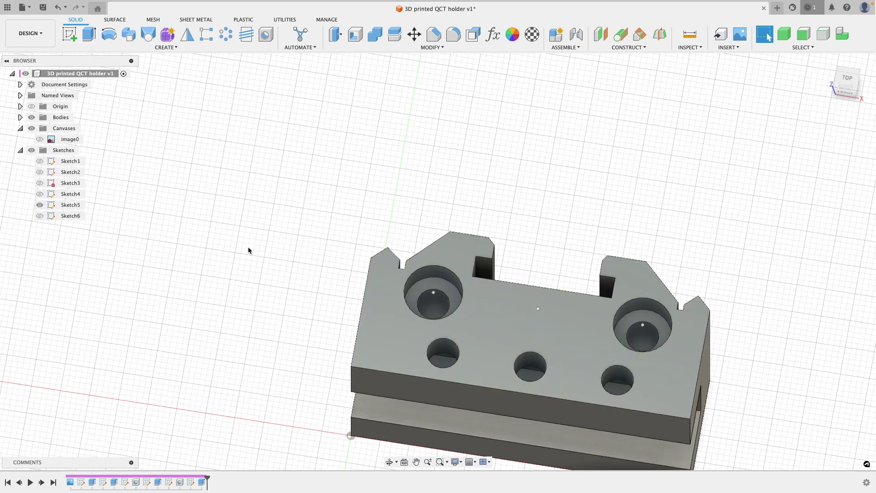
click(265, 34)
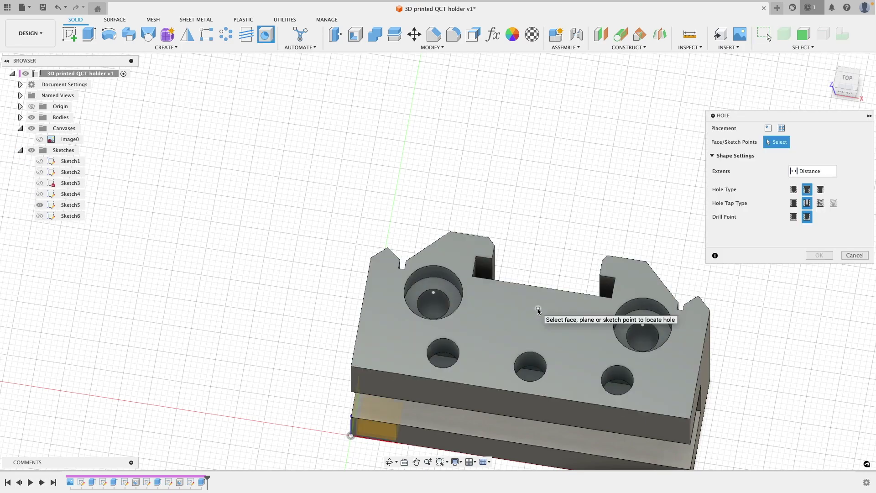
click(538, 309)
click(794, 189)
click(820, 203)
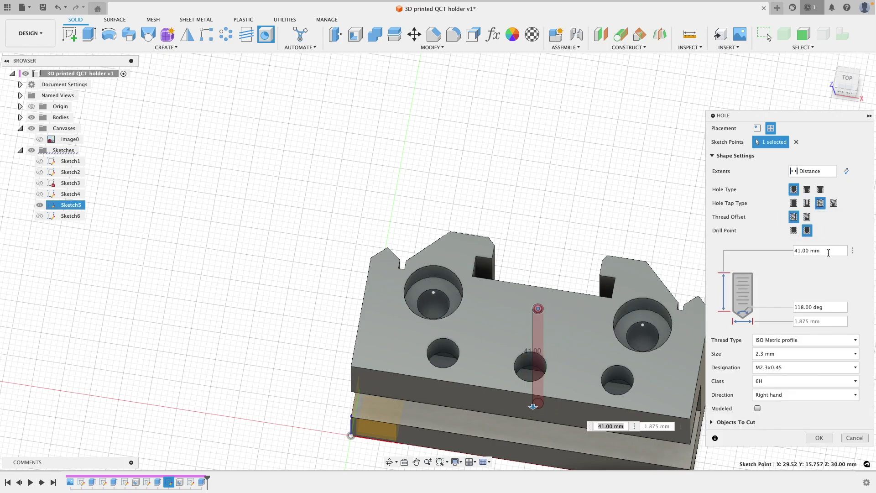
click(817, 353)
click(803, 324)
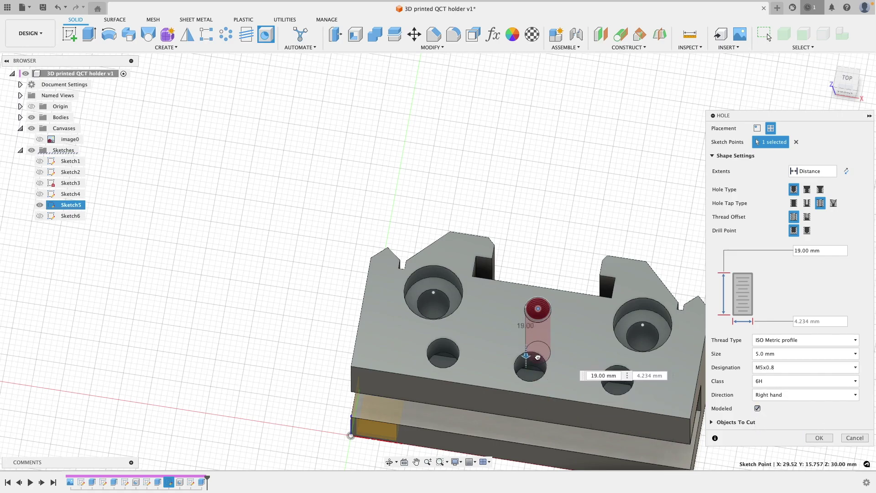
key(Return)
shift+middle_drag(783, 423, 744, 281)
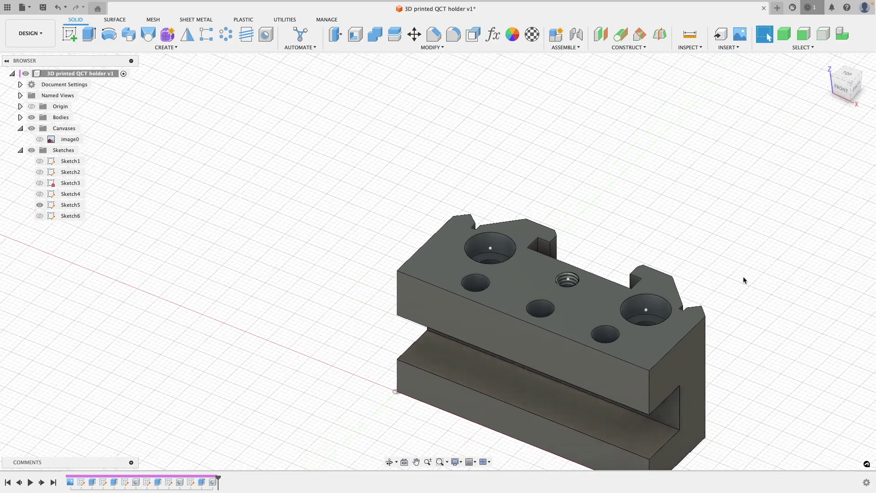